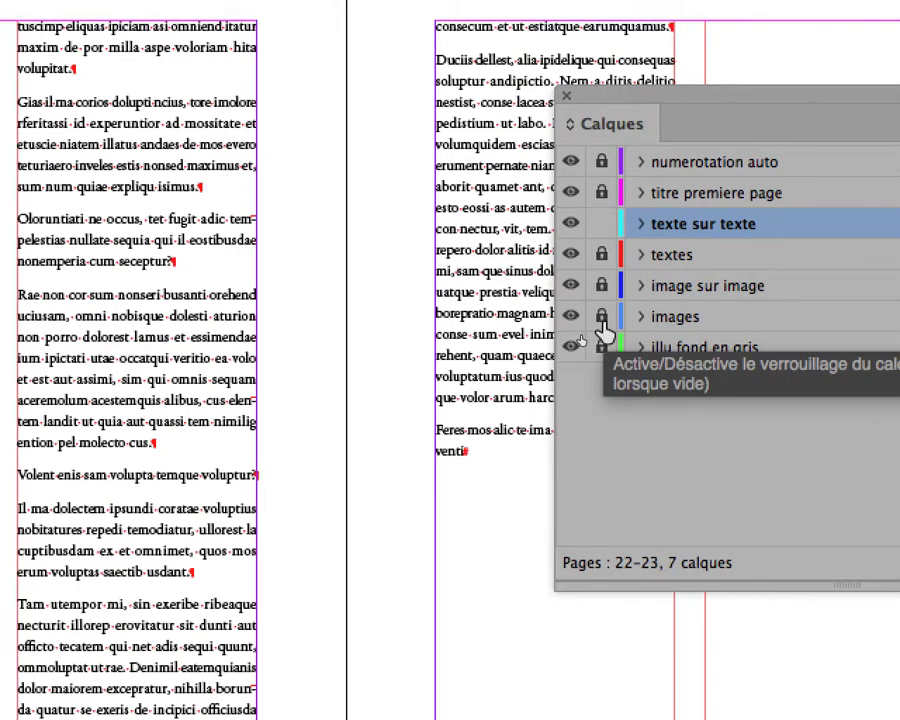
Step: Lock every layer except the images layer and make images the active layer
alt+click(603, 316)
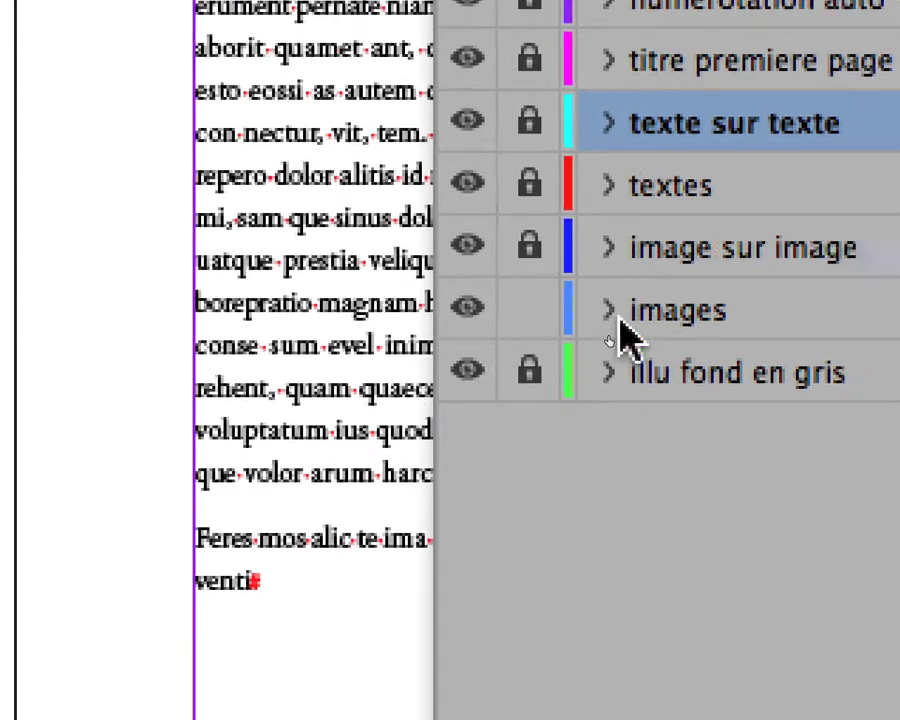
click(765, 330)
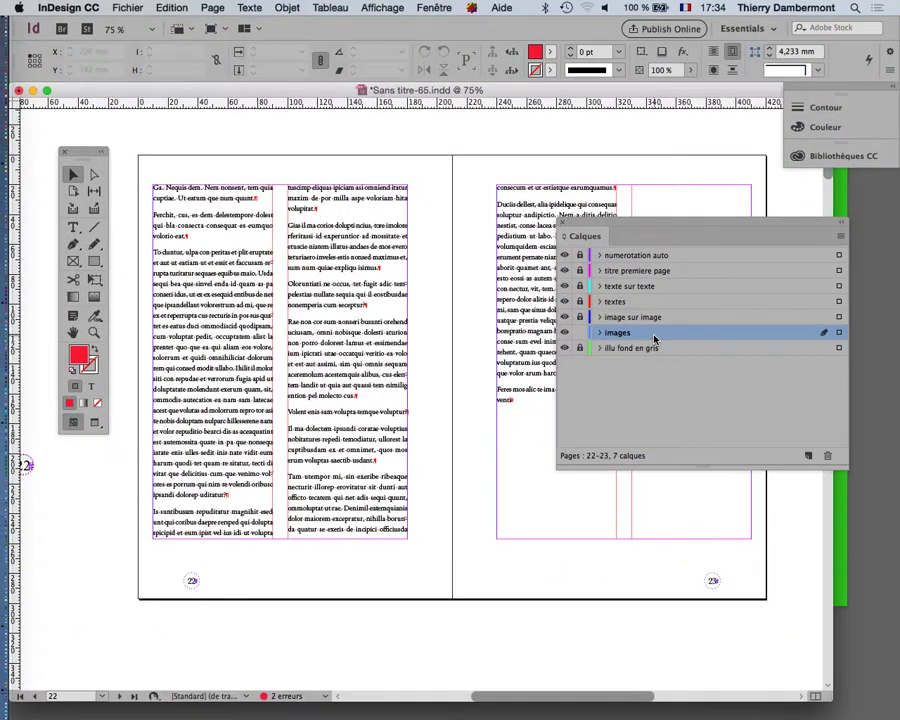
Step: Import hummingbird-flying-portrait-wildlife-158439.psd from the desktop's birds folder and place it across page 22's two text columns, about 99 by 75 mm
click(132, 7)
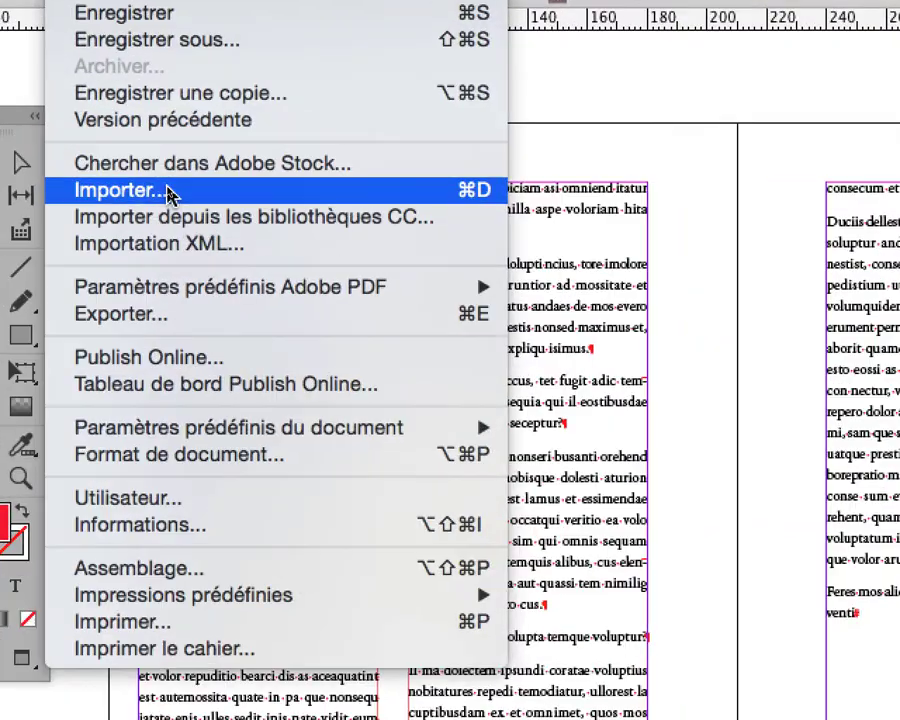
click(167, 190)
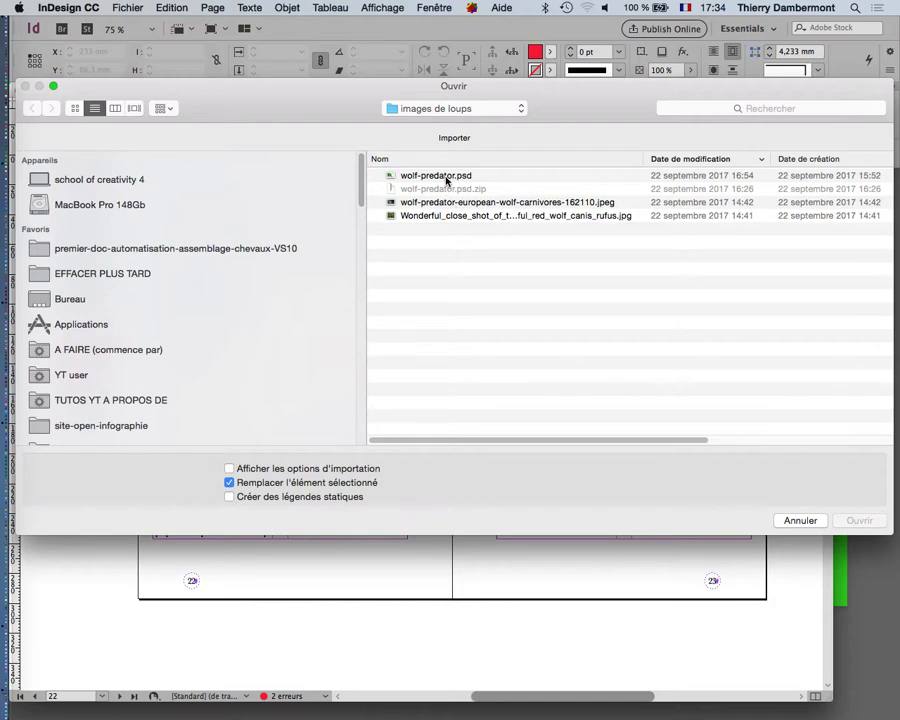
click(135, 298)
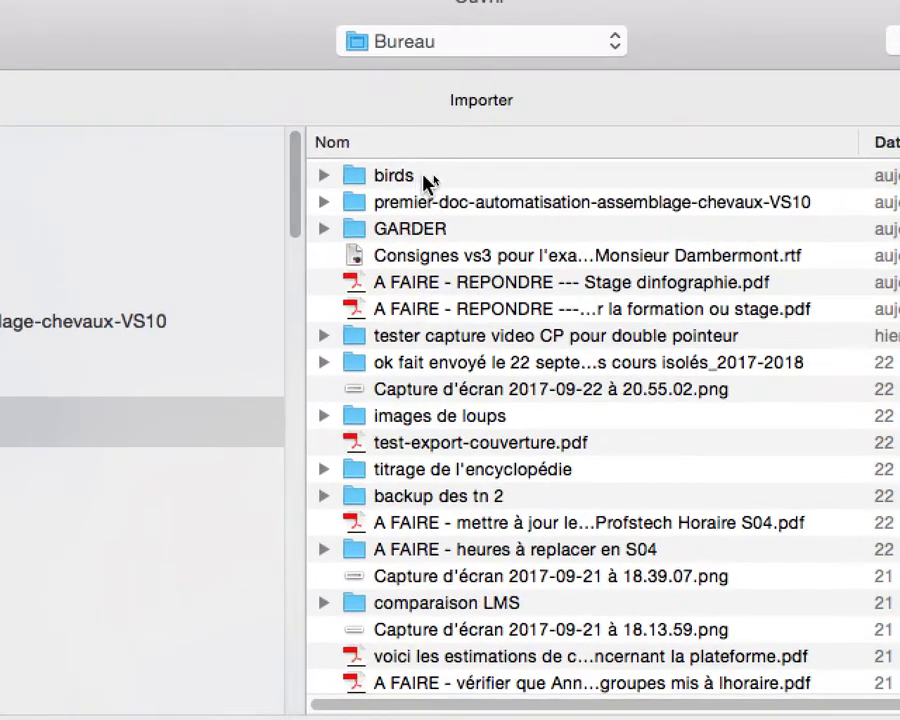
double_click(412, 176)
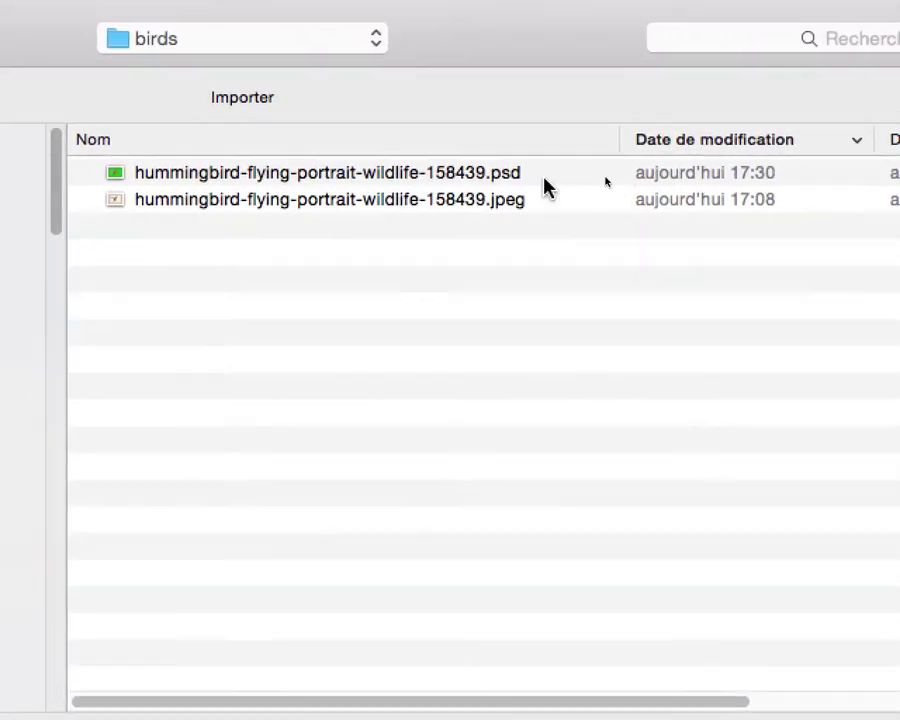
click(483, 180)
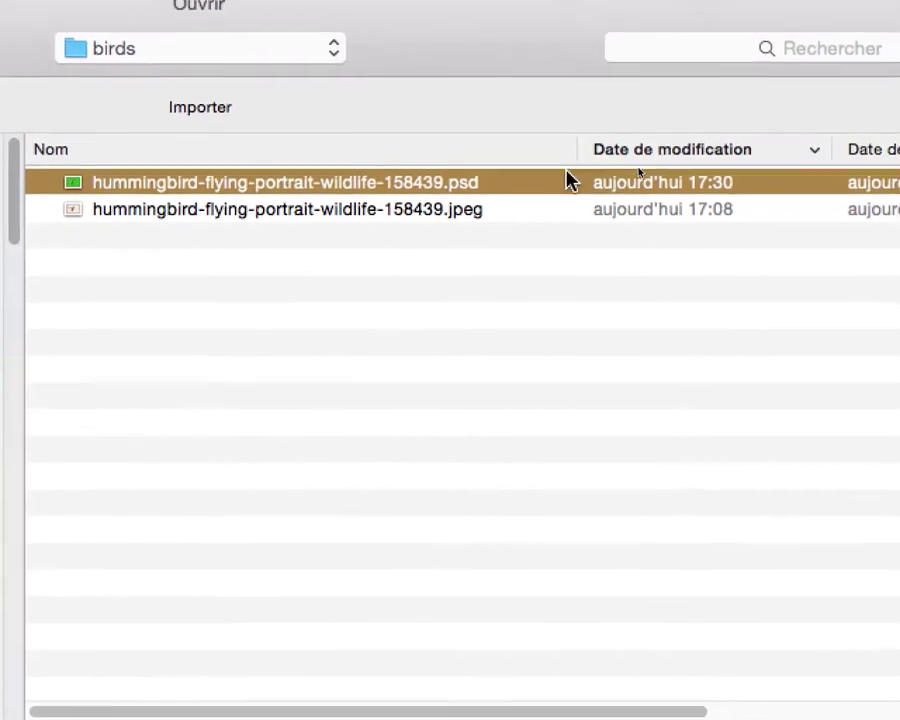
drag(576, 149, 652, 149)
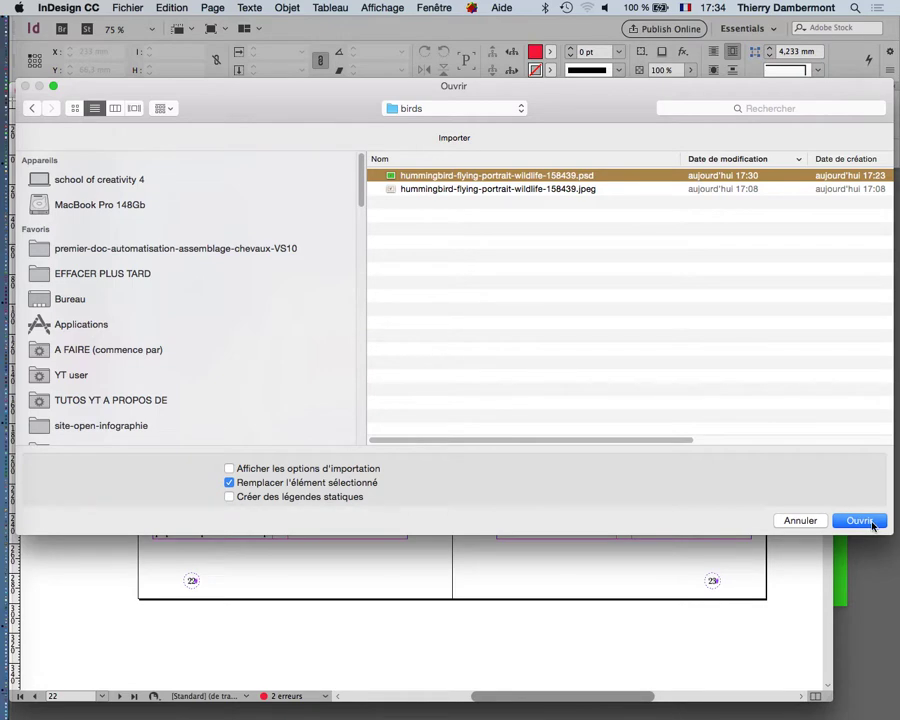
click(859, 521)
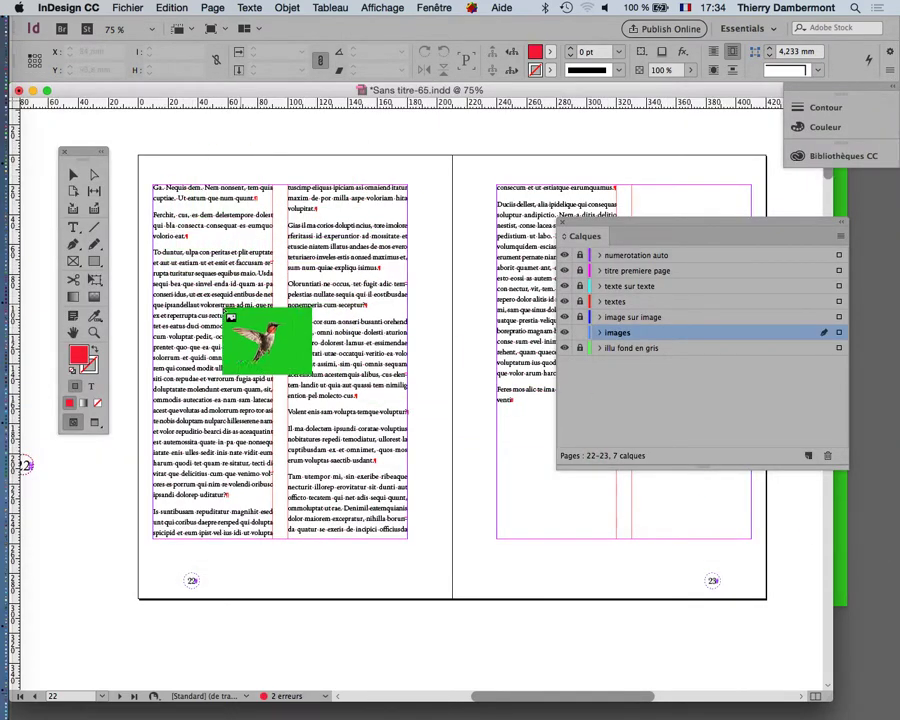
key(Escape)
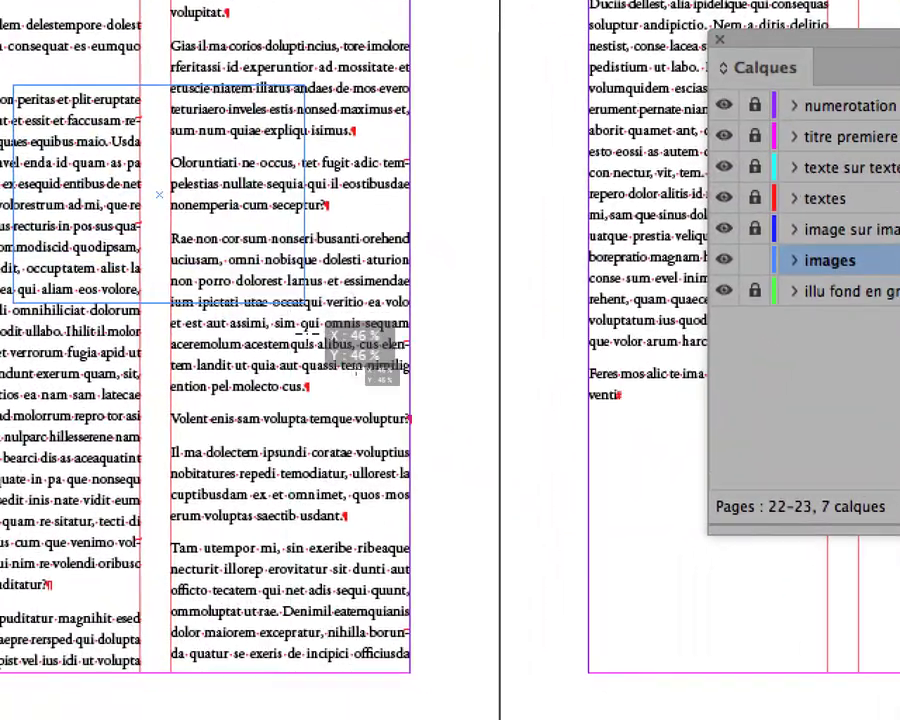
scroll(320, 330, up, 5)
drag(72, 130, 371, 354)
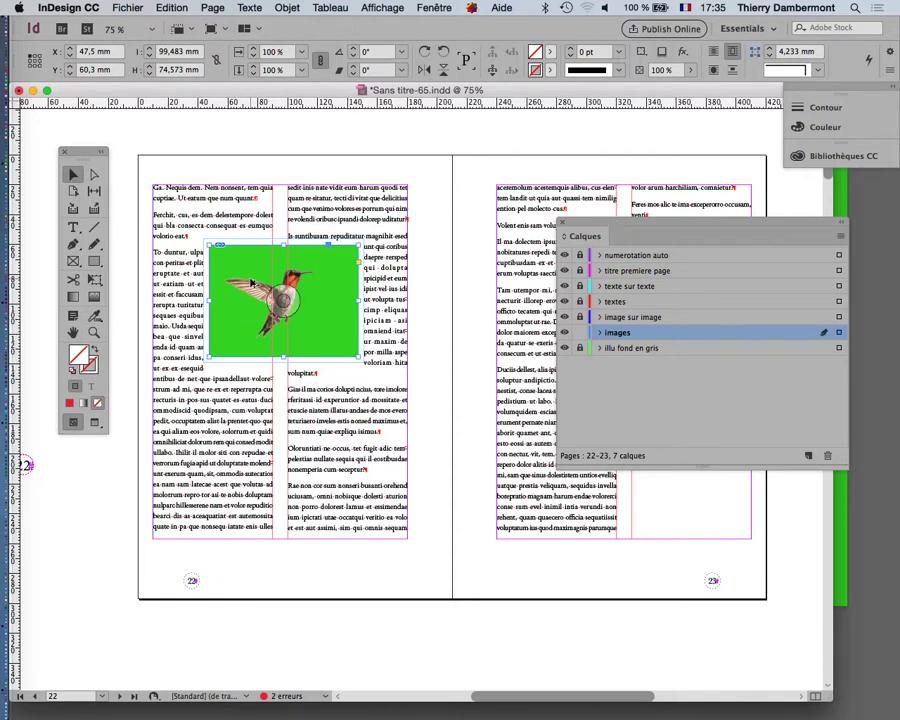
scroll(258, 298, up, 3)
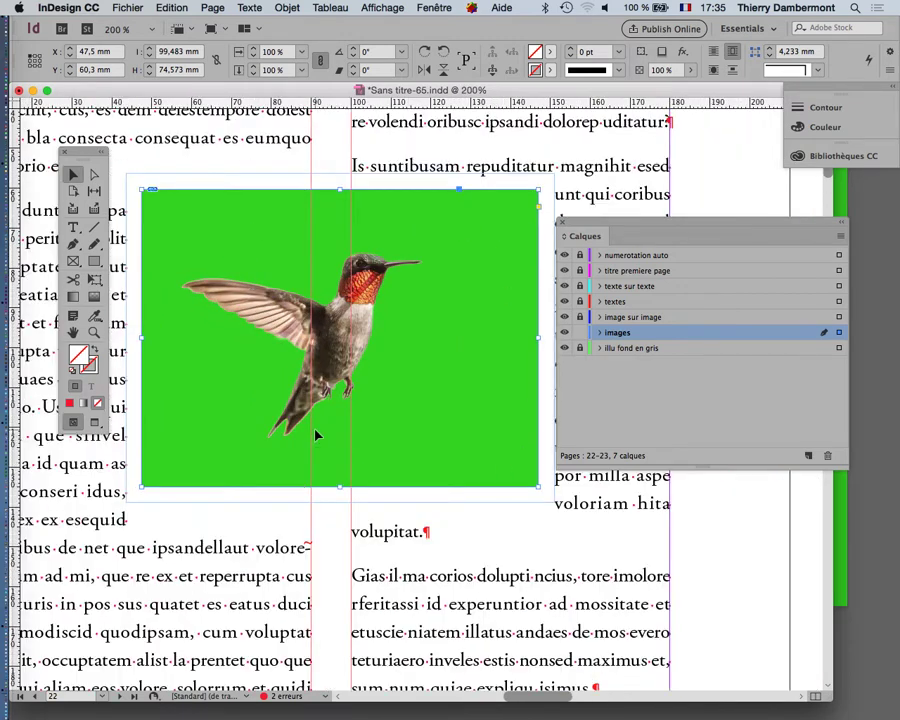
Step: Switch to the hummingbird image in Photoshop and hide the green background layer Calque 1
key(super+Tab)
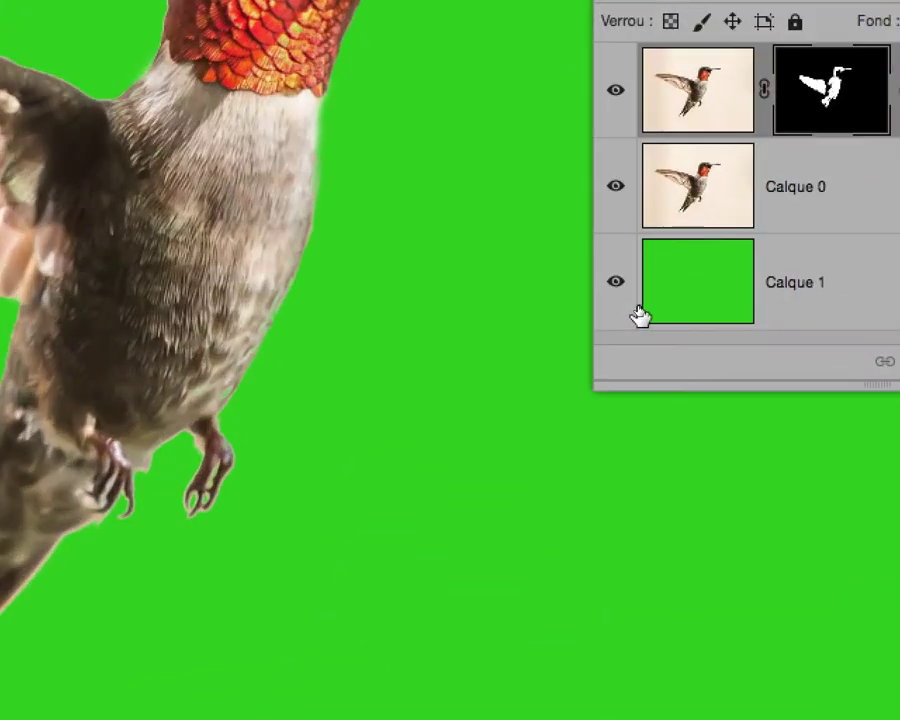
click(636, 306)
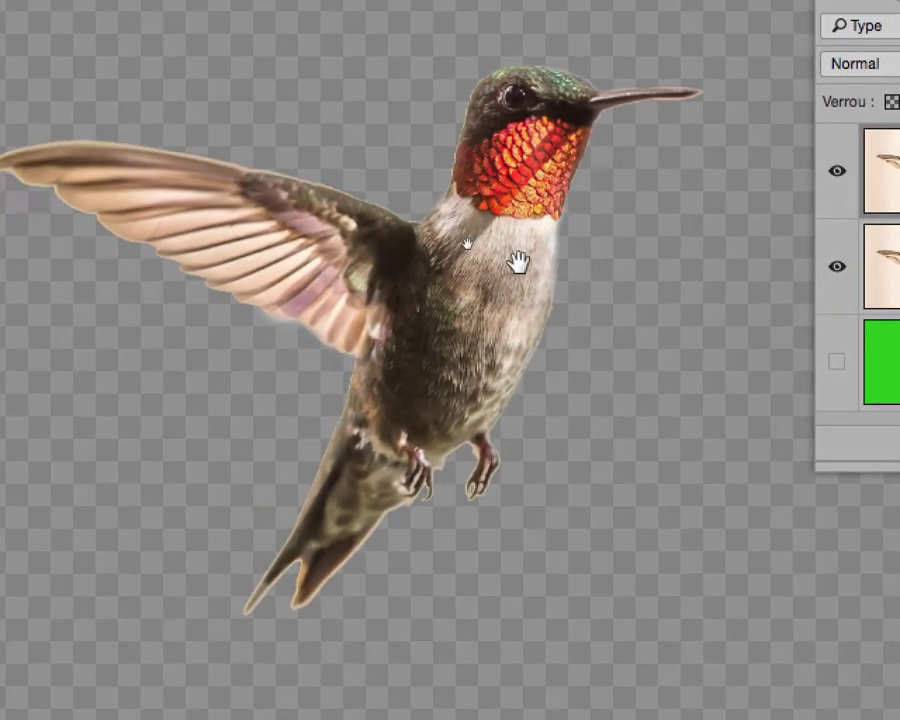
drag(458, 287, 598, 281)
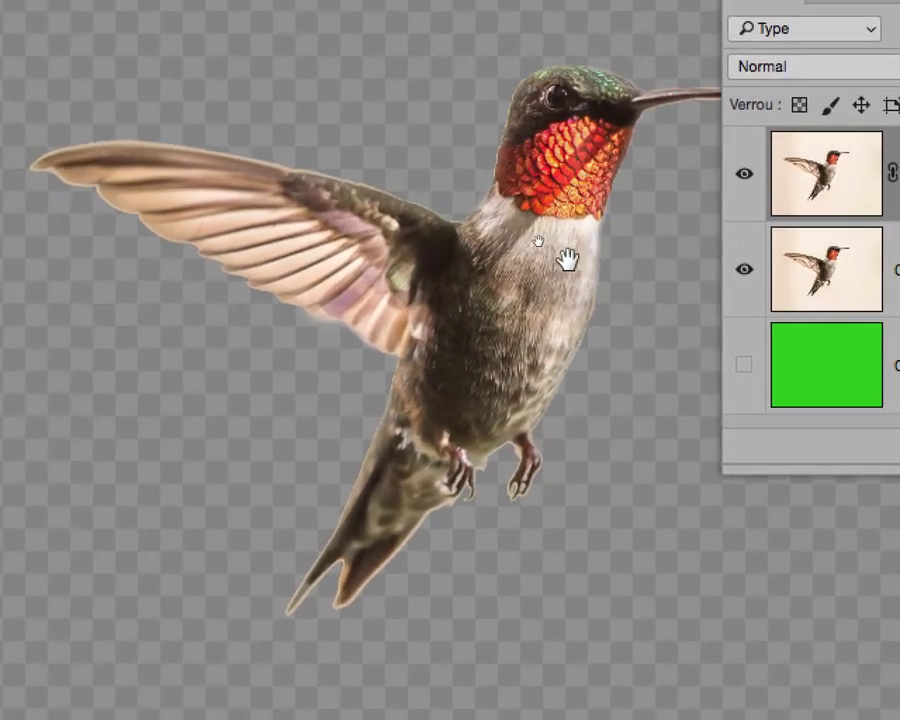
Step: Toggle the visibility of the masked layer Calque 0 copie and the green layer Calque 1 to compare the cutout's appearance
click(629, 235)
click(629, 235)
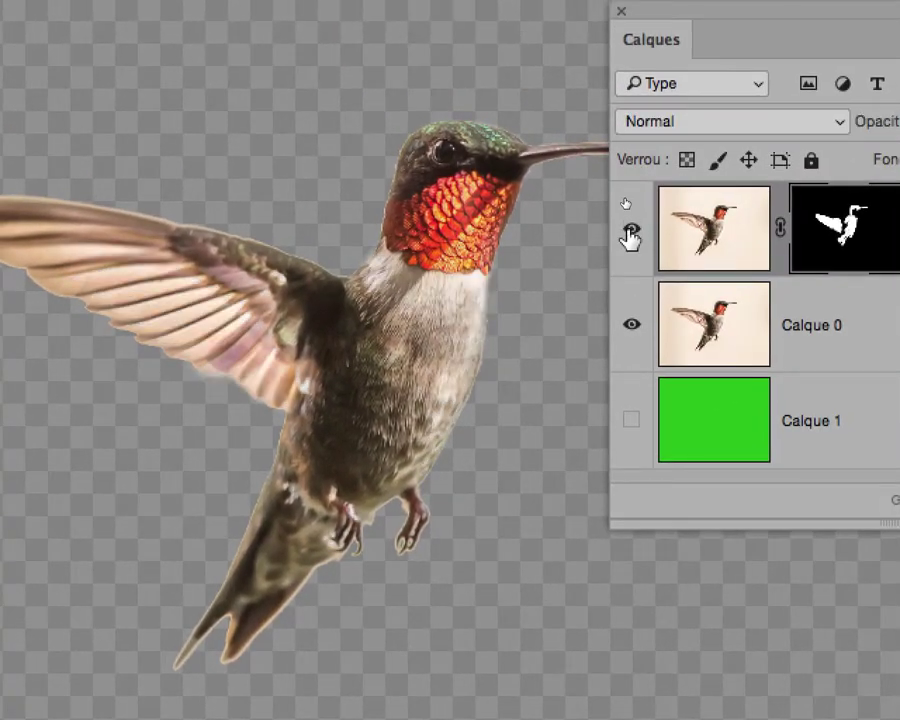
click(629, 236)
click(629, 237)
click(629, 238)
click(629, 237)
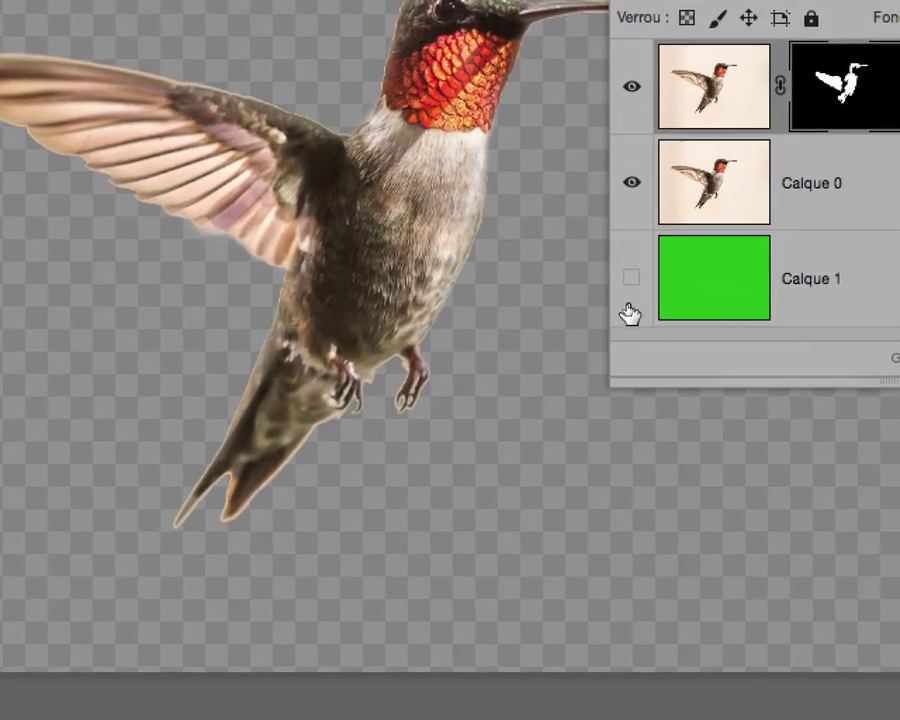
click(631, 279)
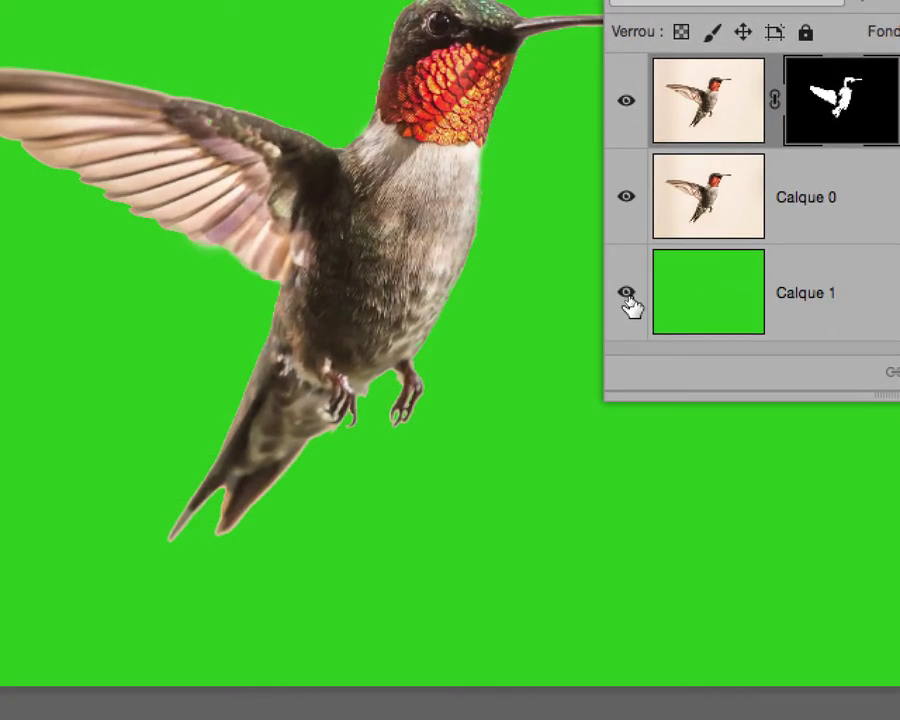
click(631, 279)
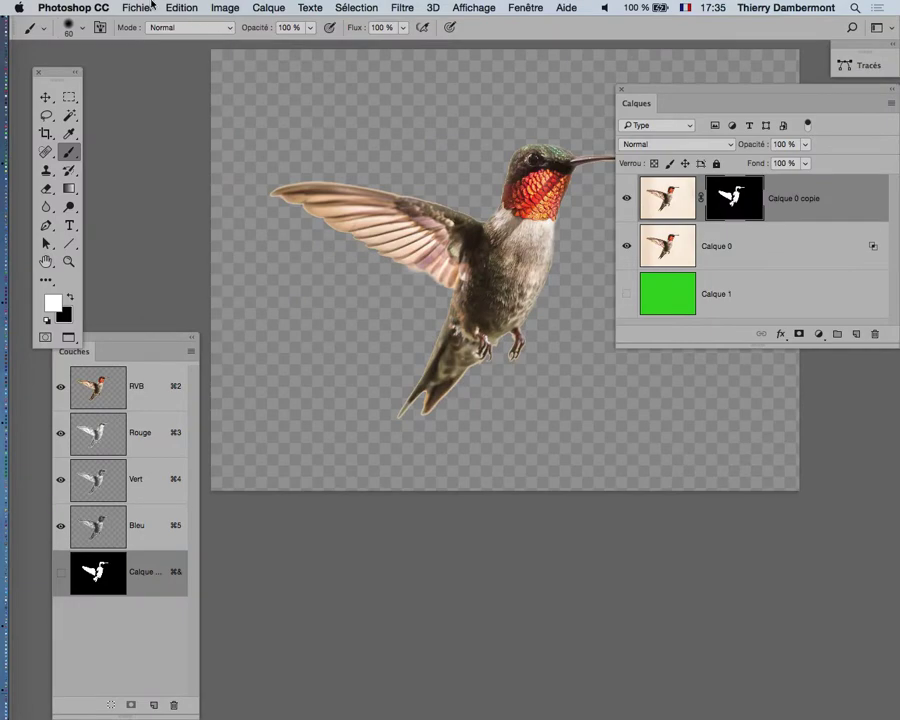
Step: Save the hummingbird image with its green background hidden and switch back to the InDesign document
click(138, 7)
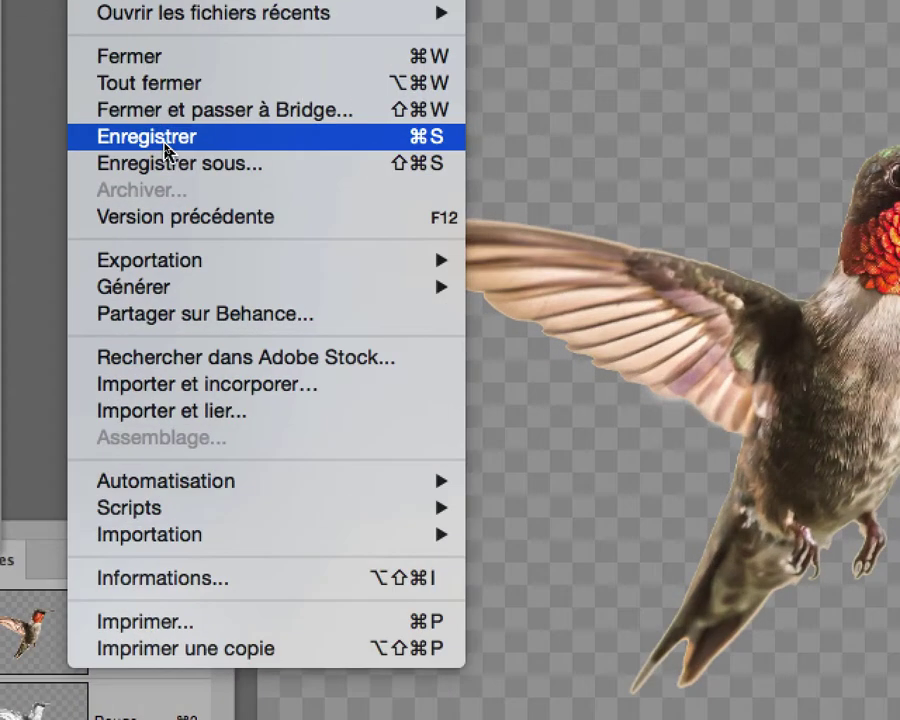
click(166, 145)
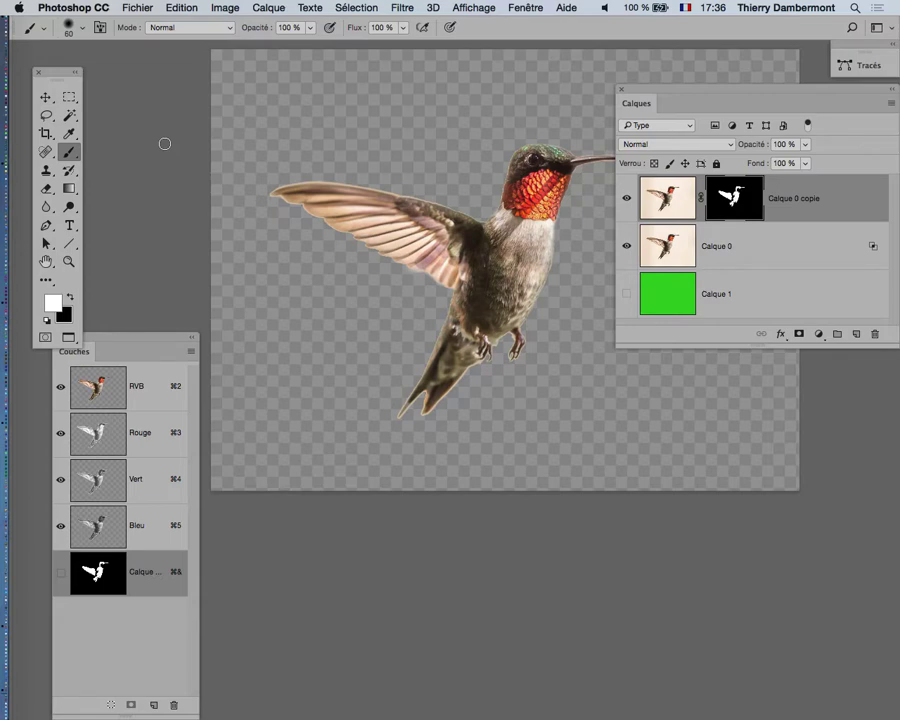
key(super+Tab)
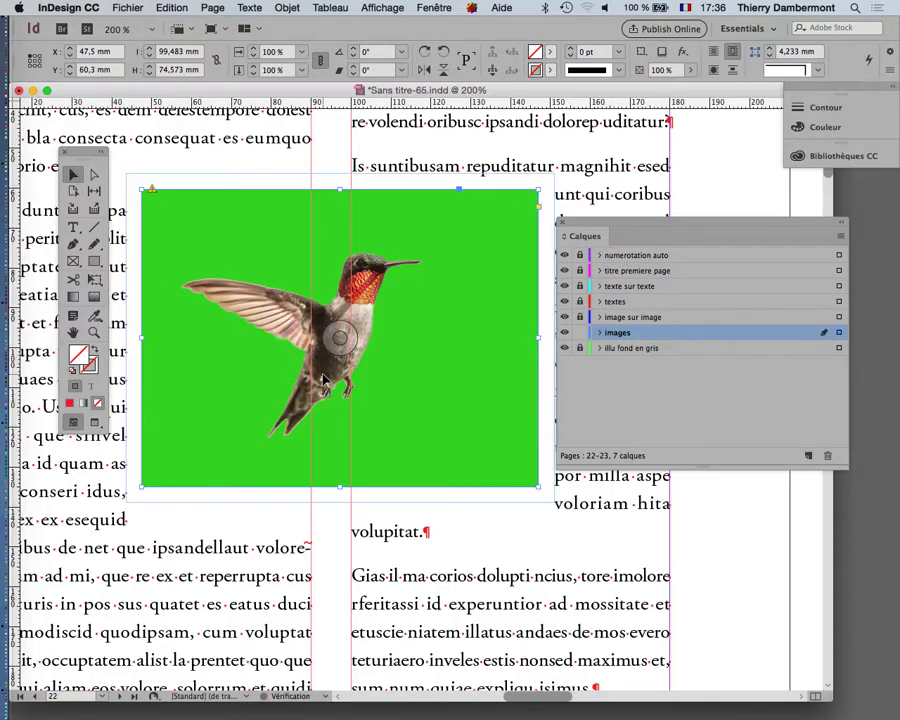
Step: Update the modified link of the placed hummingbird image on page 22
click(434, 7)
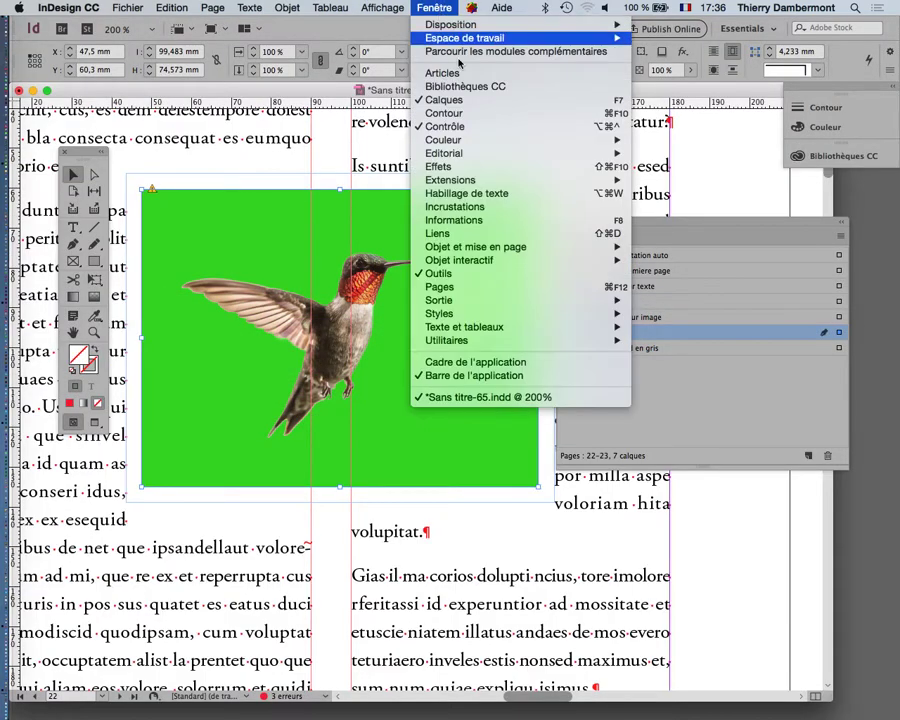
click(499, 234)
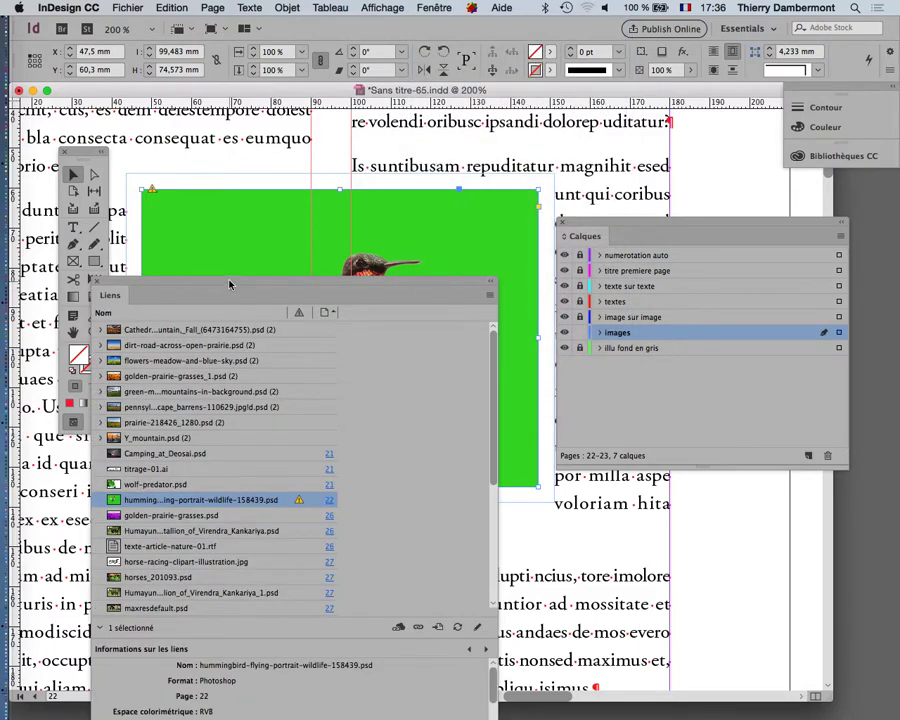
drag(229, 285, 560, 118)
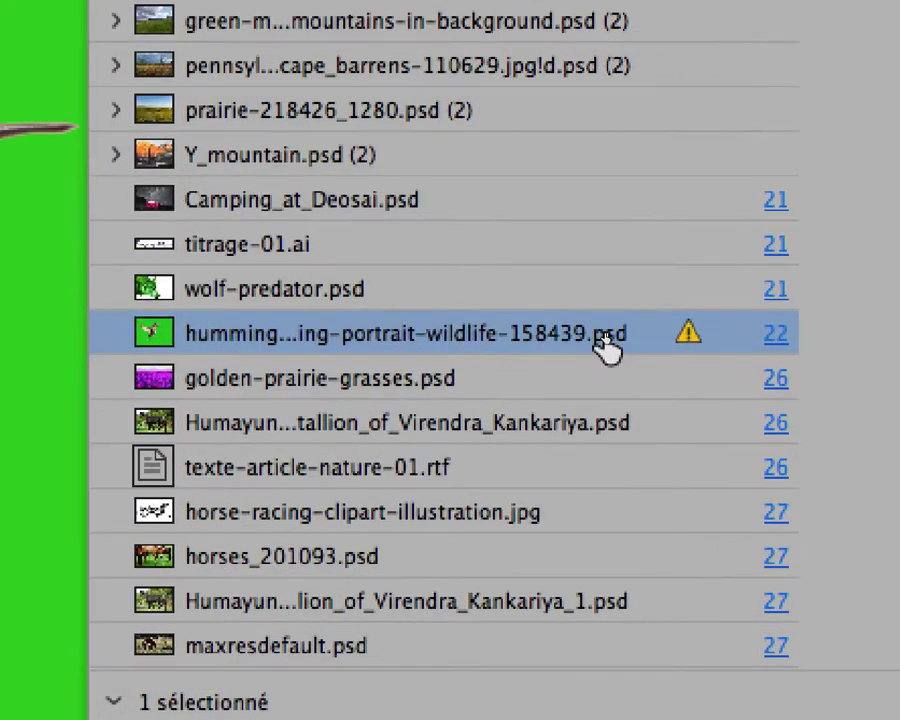
mouse_move(672, 352)
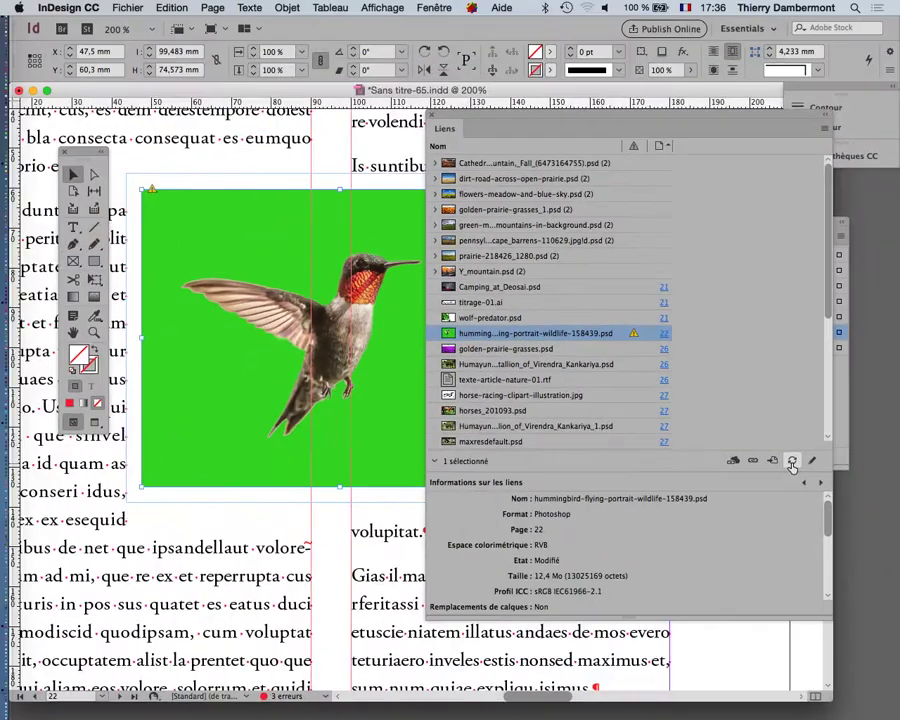
click(792, 462)
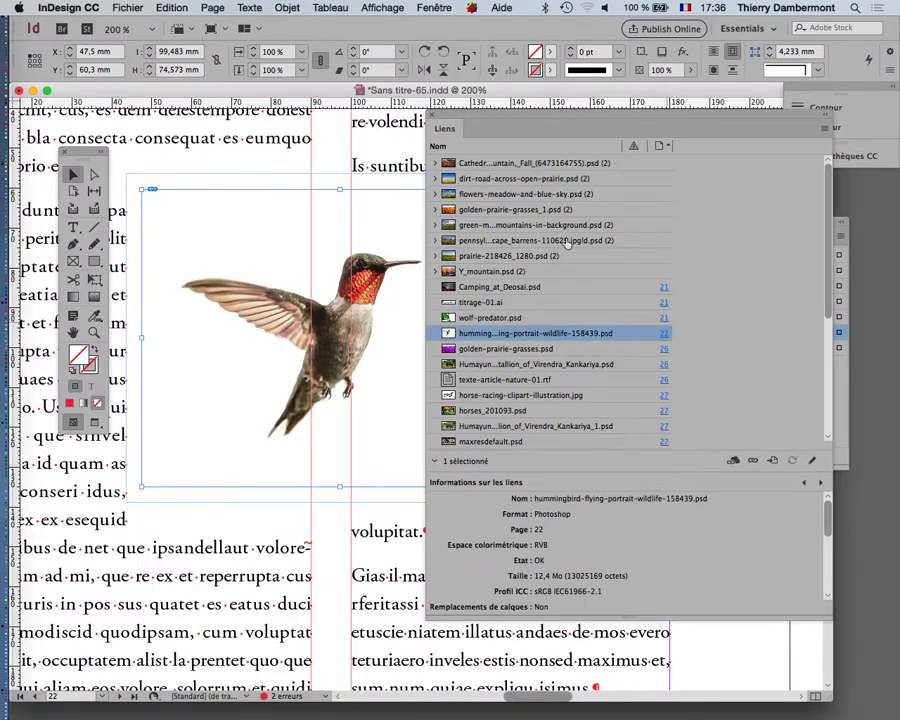
click(432, 117)
key(super+minus)
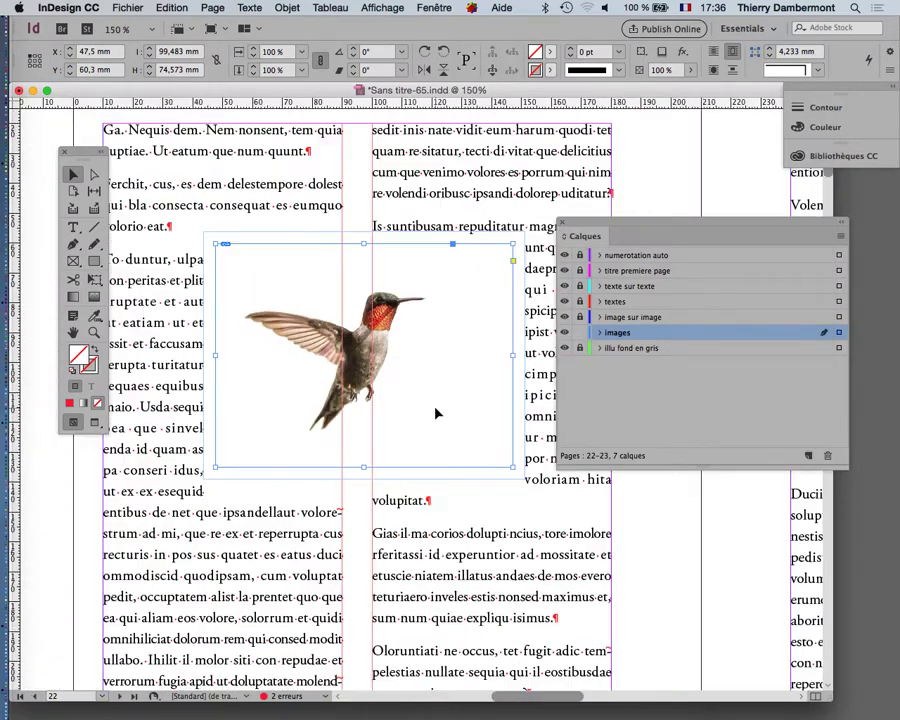
key(super+minus)
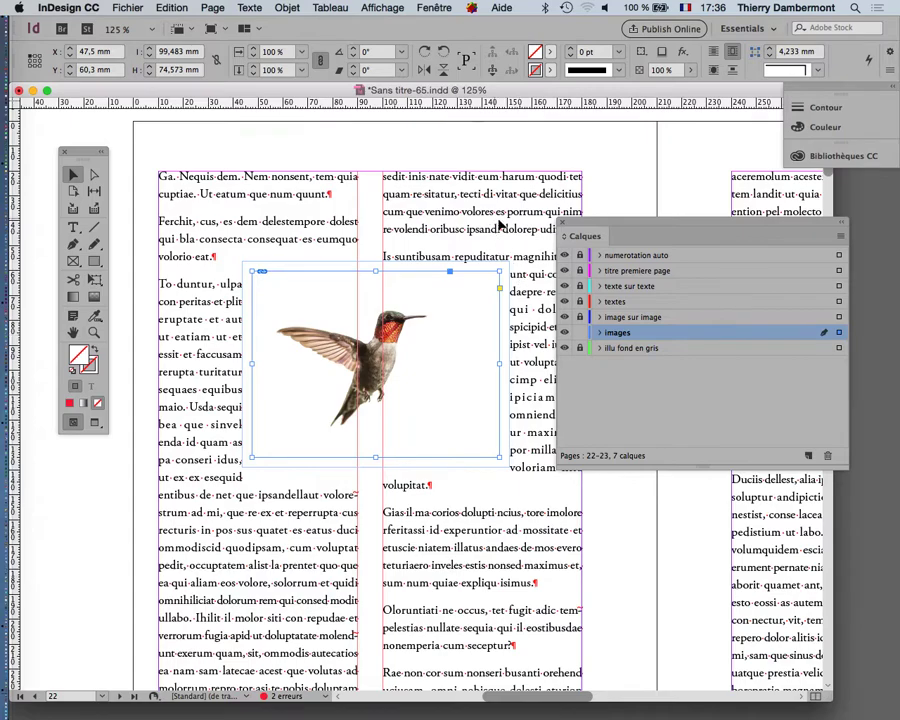
Step: Create a new layer below illu fond en gris and name it fonds en couleurs sur certaines pages
click(714, 350)
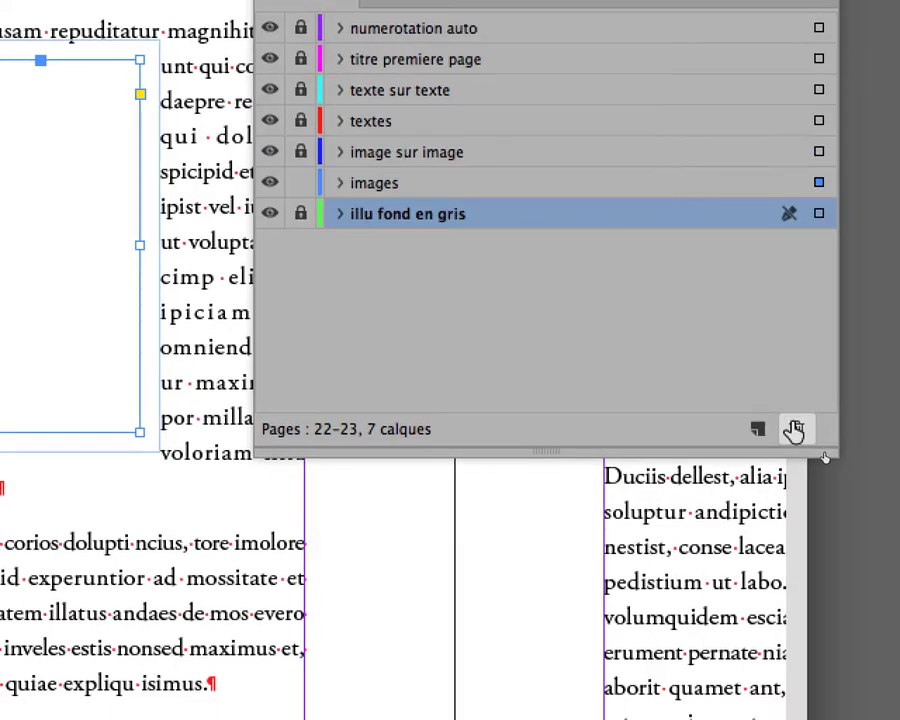
click(758, 428)
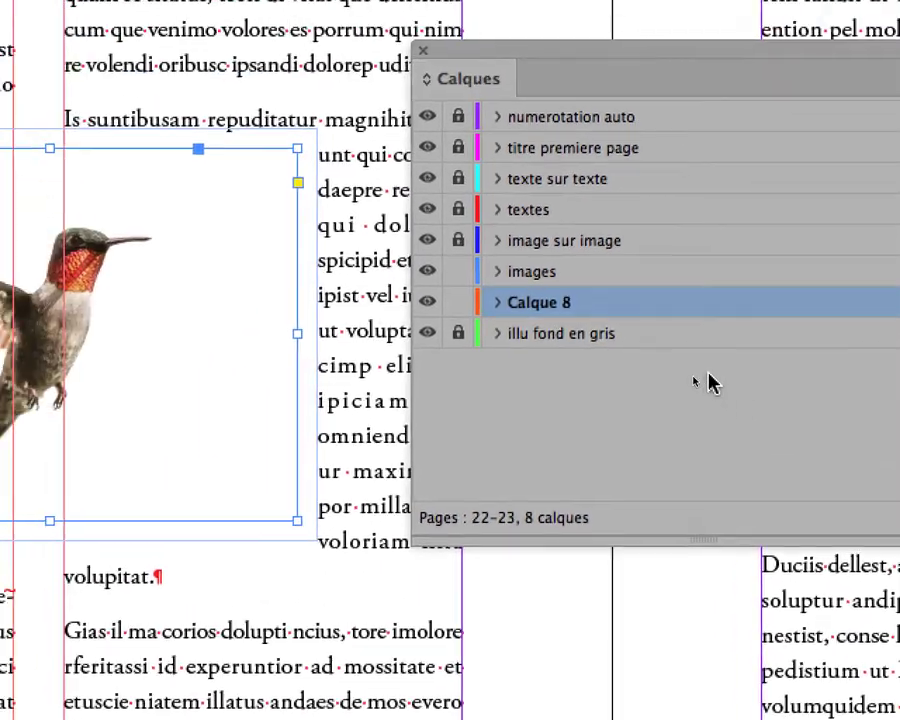
drag(382, 221, 433, 245)
drag(667, 363, 670, 370)
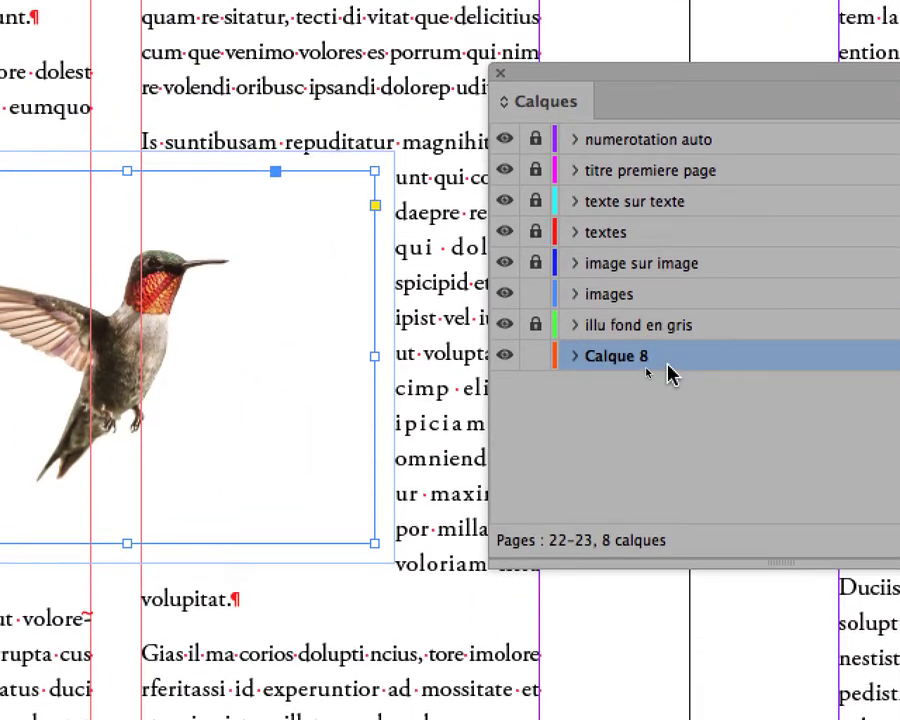
double_click(665, 368)
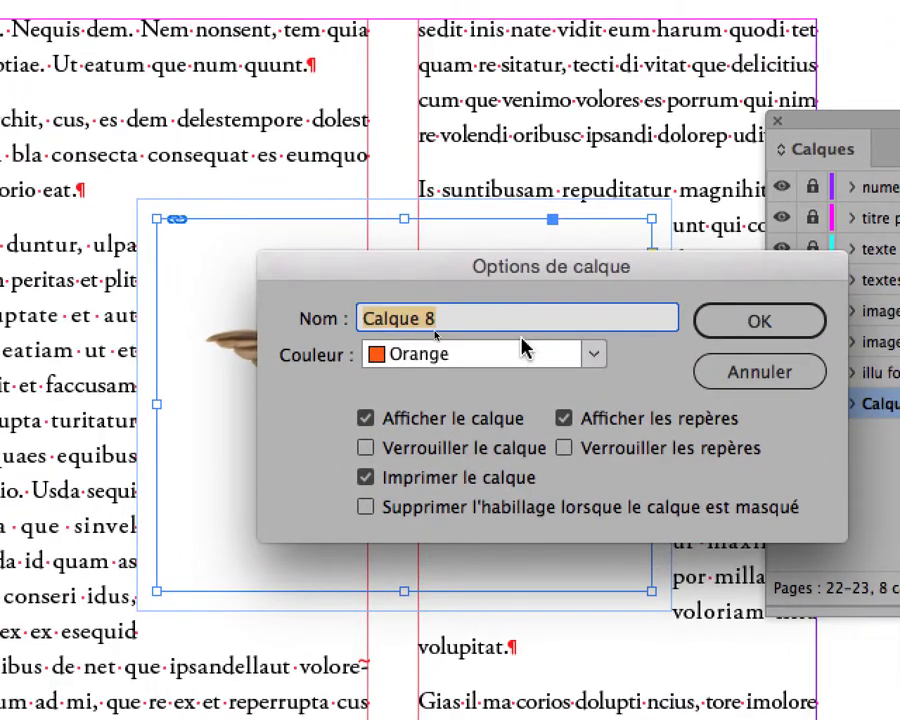
text(fo)
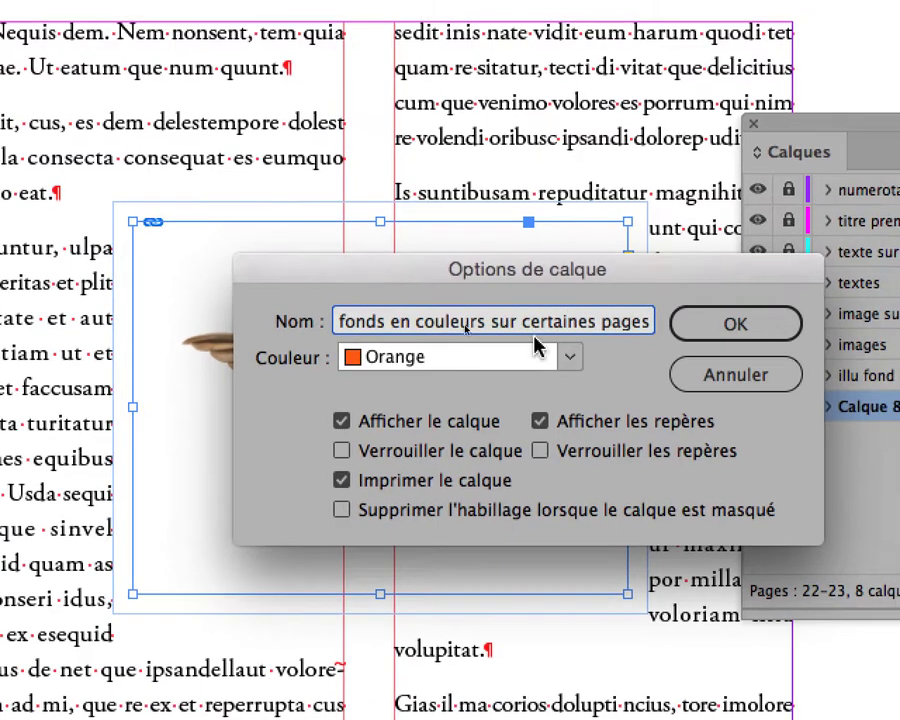
click(755, 322)
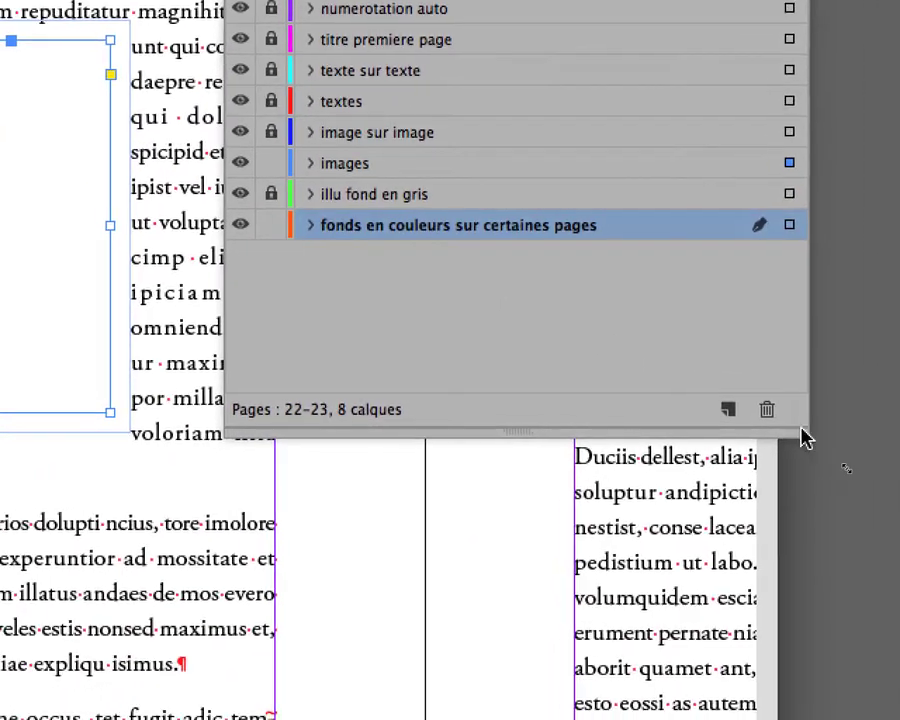
Step: Lock the images layer and move the layer list clear of the text on page 22
drag(819, 432, 875, 426)
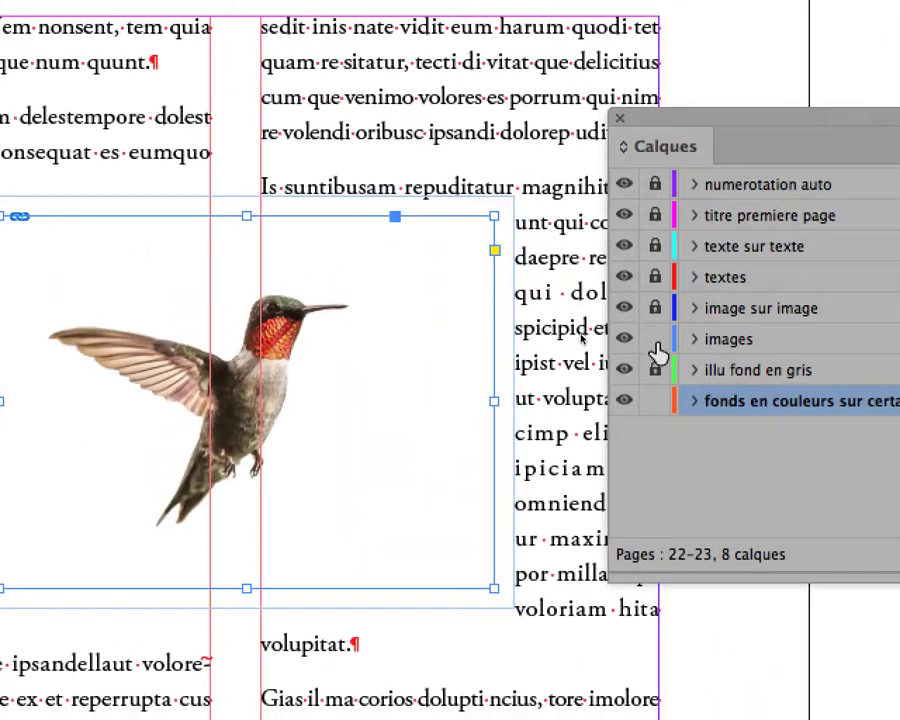
click(641, 302)
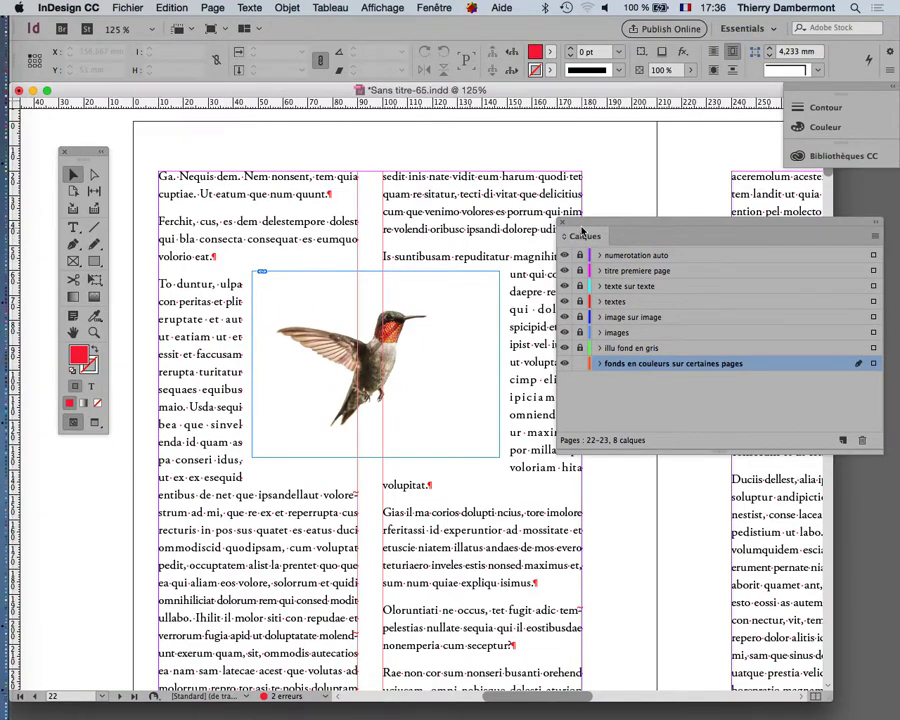
drag(582, 232, 694, 232)
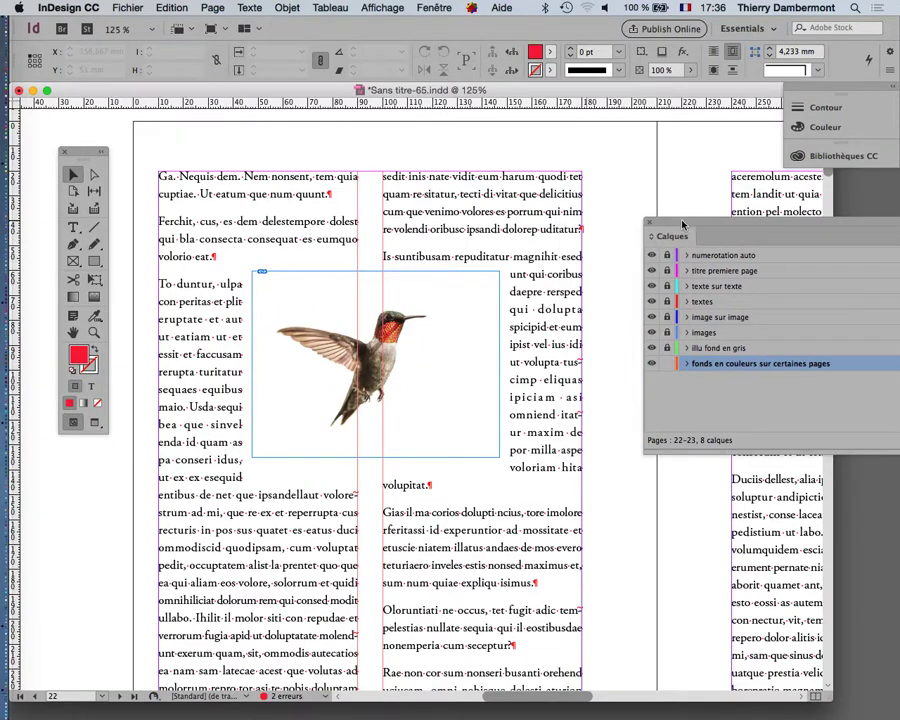
Step: Draw a rectangle of about 225.5 × 305.5 mm covering page 22 and its bleed on the fonds en couleurs sur certaines pages layer
key(super+minus)
key(super+minus)
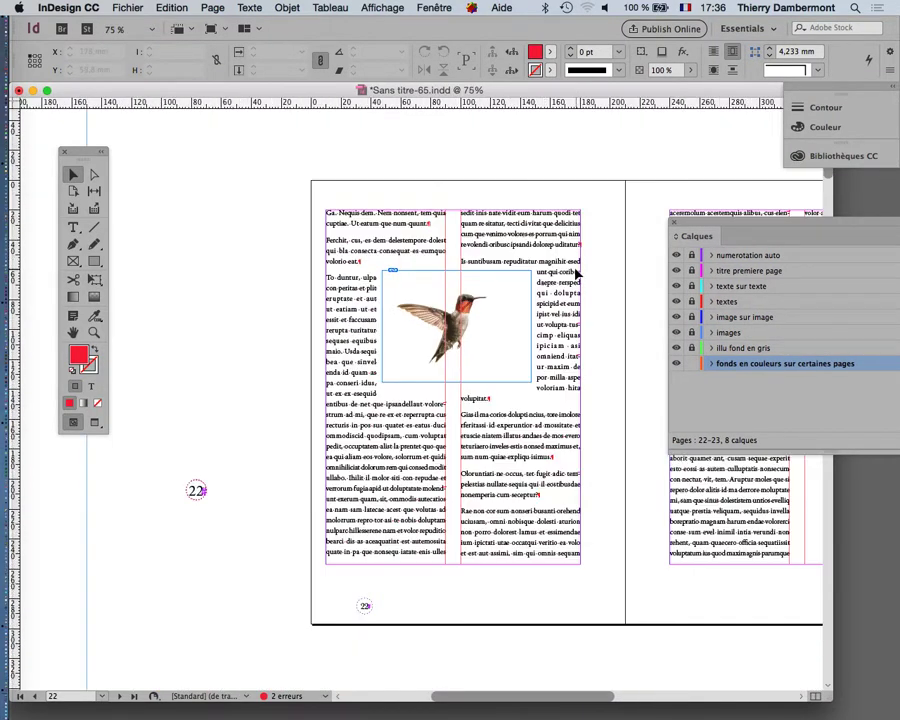
click(73, 261)
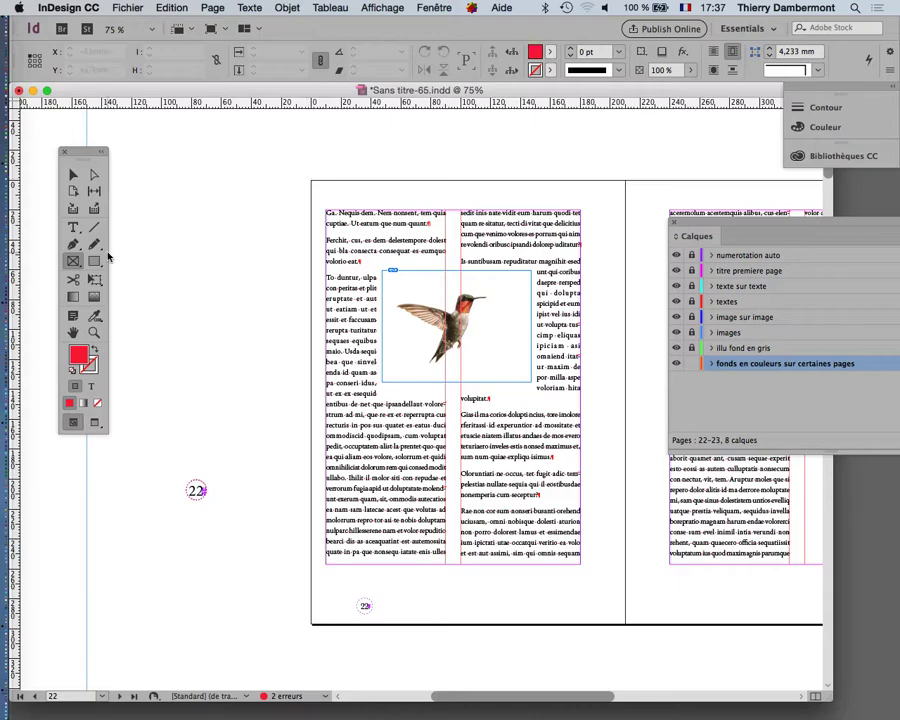
click(94, 261)
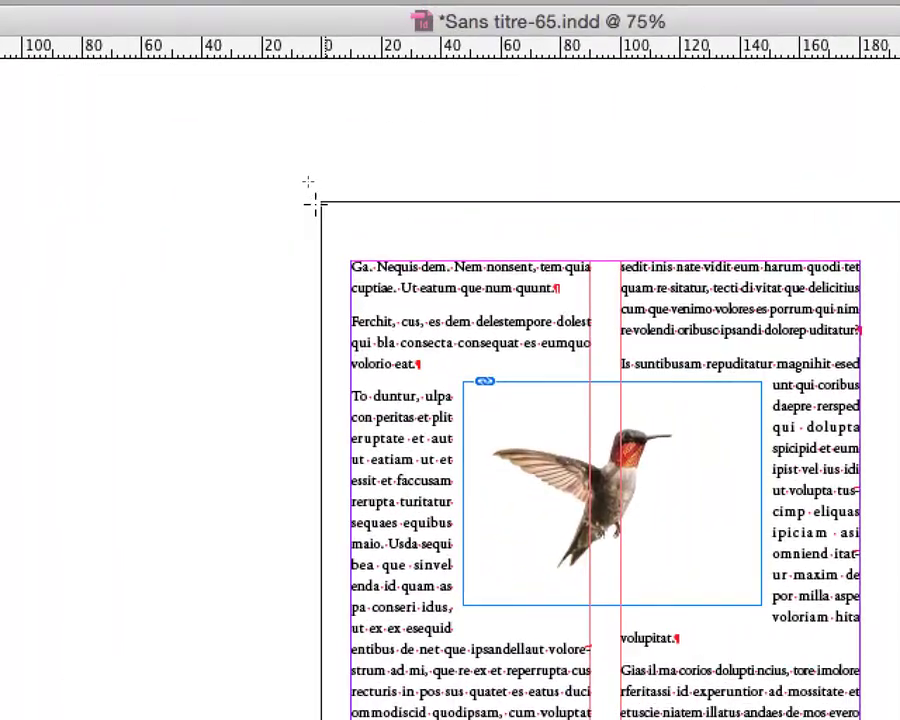
drag(309, 181, 843, 719)
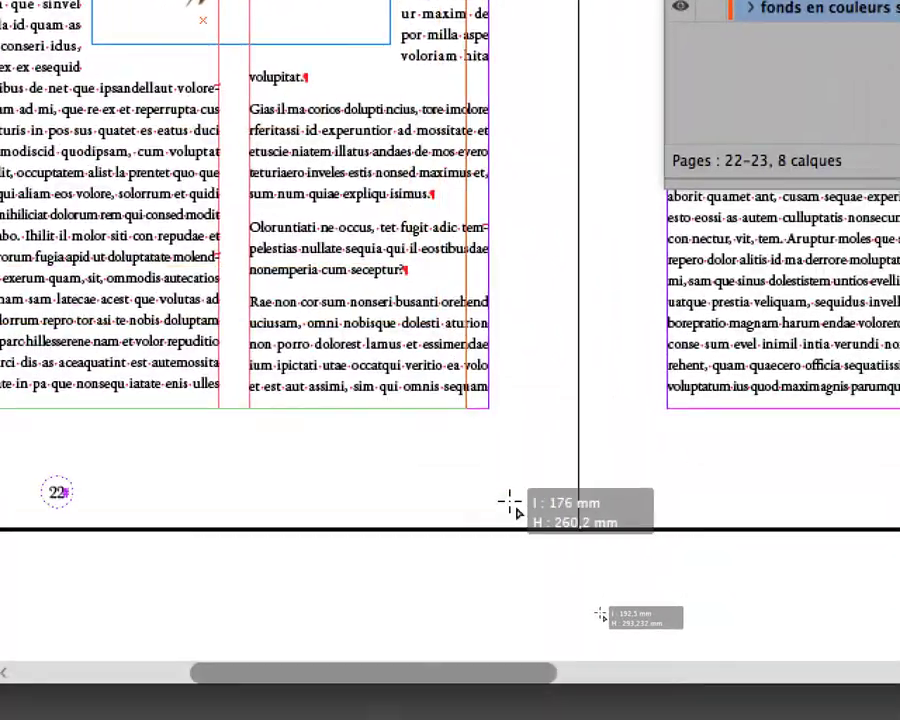
drag(511, 505, 552, 548)
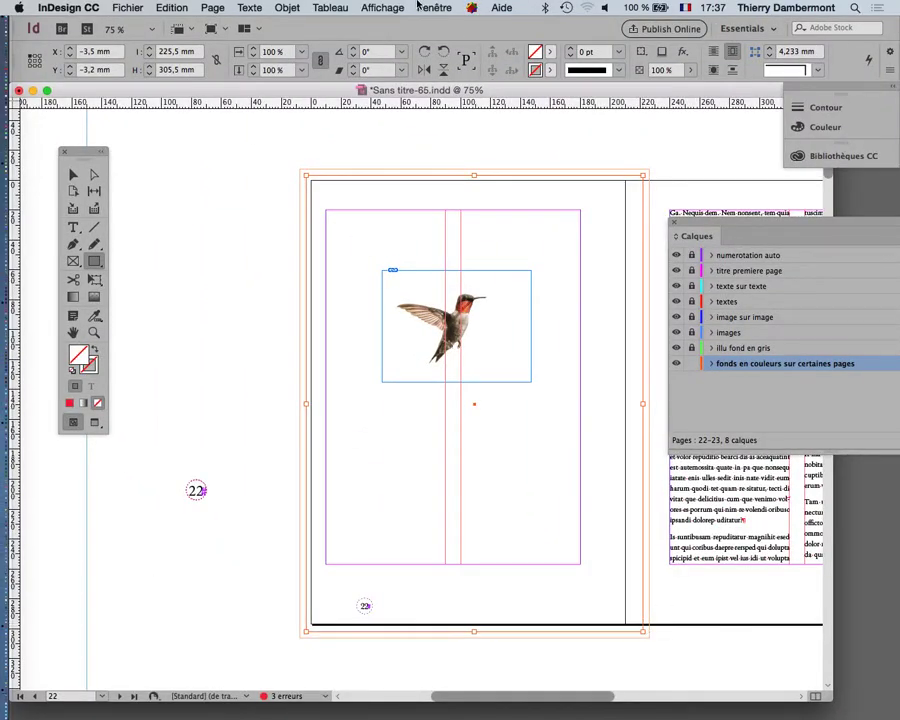
Step: Set the new page-covering rectangle's object style to [Sans] so that it carries no text wrap
click(425, 7)
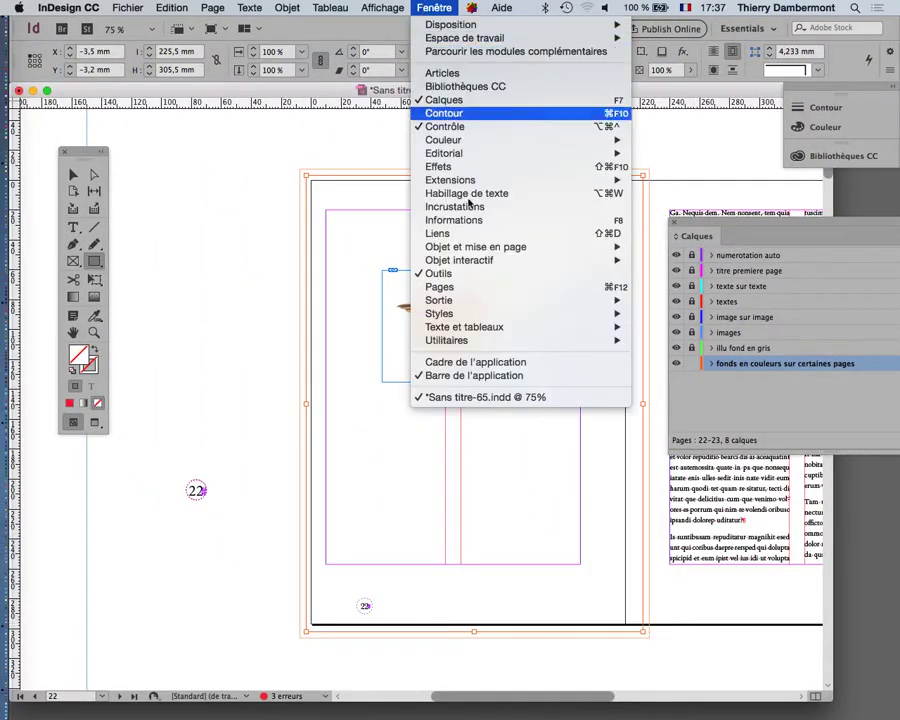
mouse_move(590, 313)
click(640, 314)
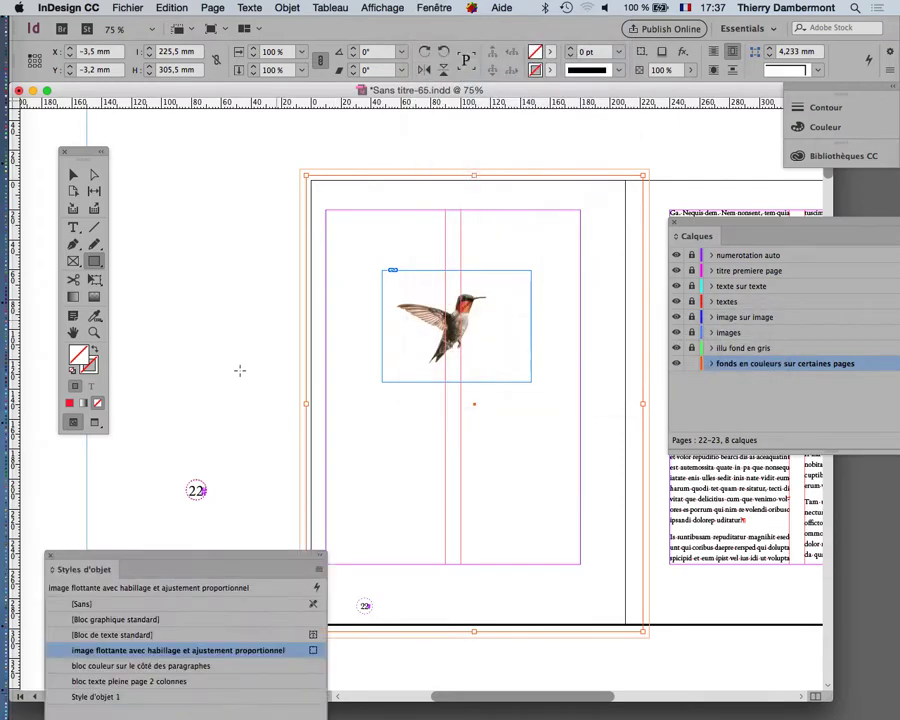
drag(194, 557, 259, 231)
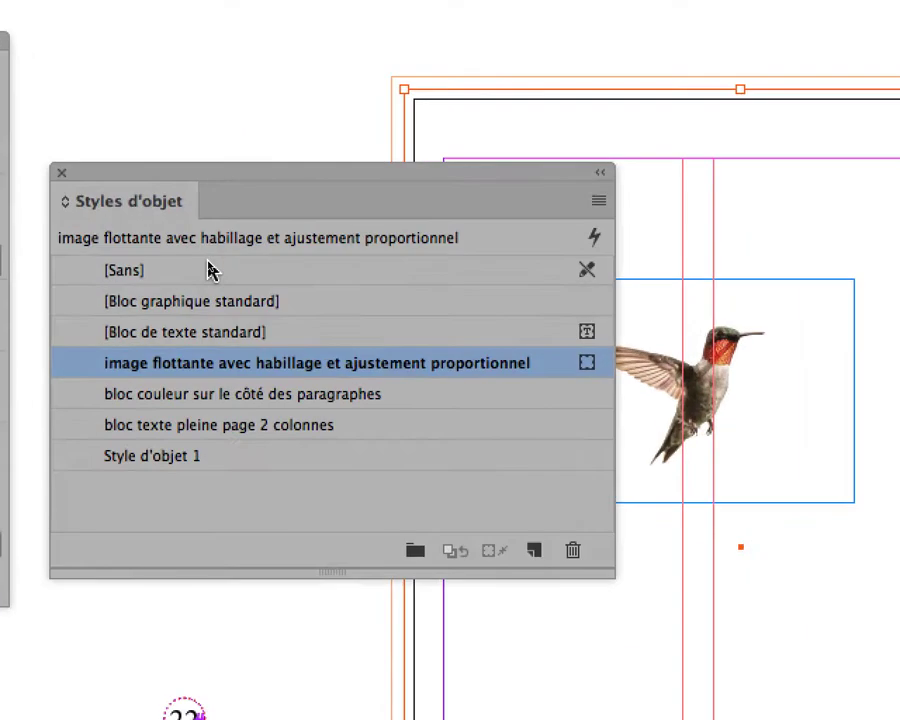
click(207, 265)
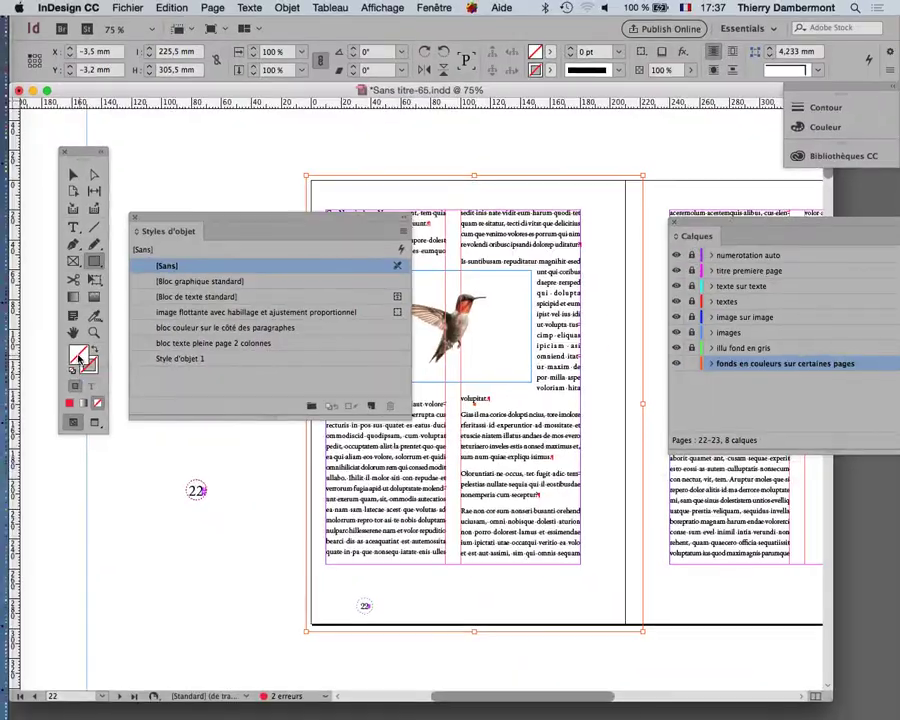
Step: Fill the page 22 background rectangle with the yellow swatch C=0 M=0 J=100 N=0 at a 28% tint
click(436, 7)
mouse_move(540, 140)
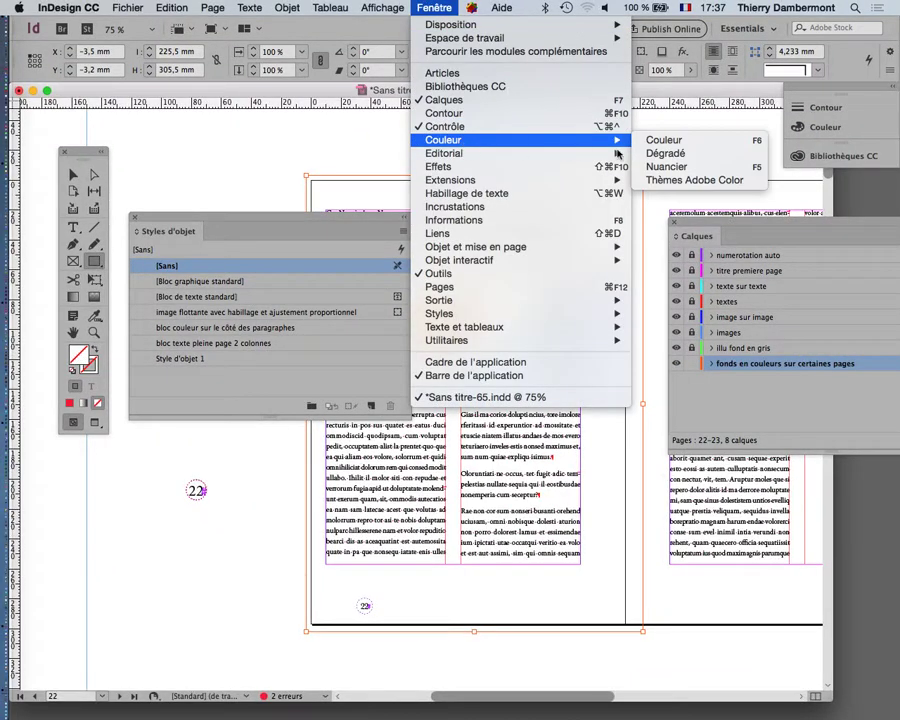
click(659, 168)
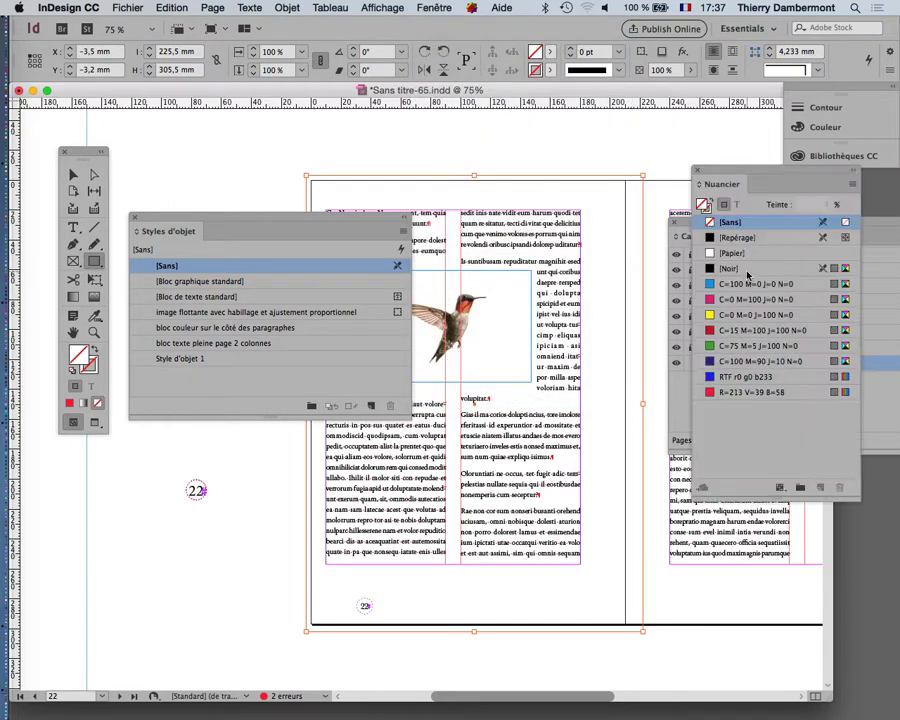
click(738, 346)
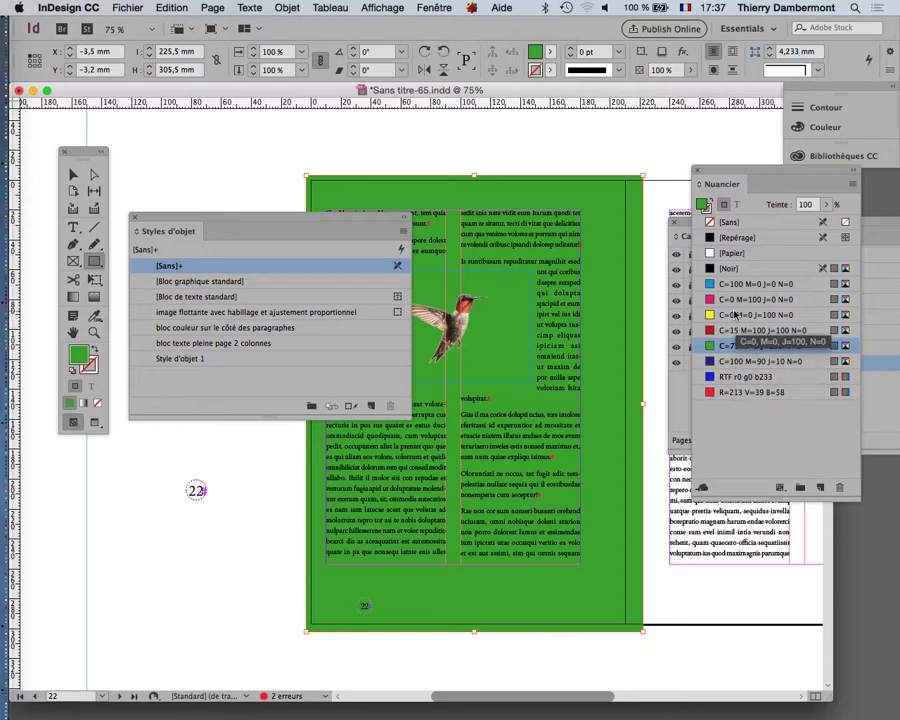
click(735, 315)
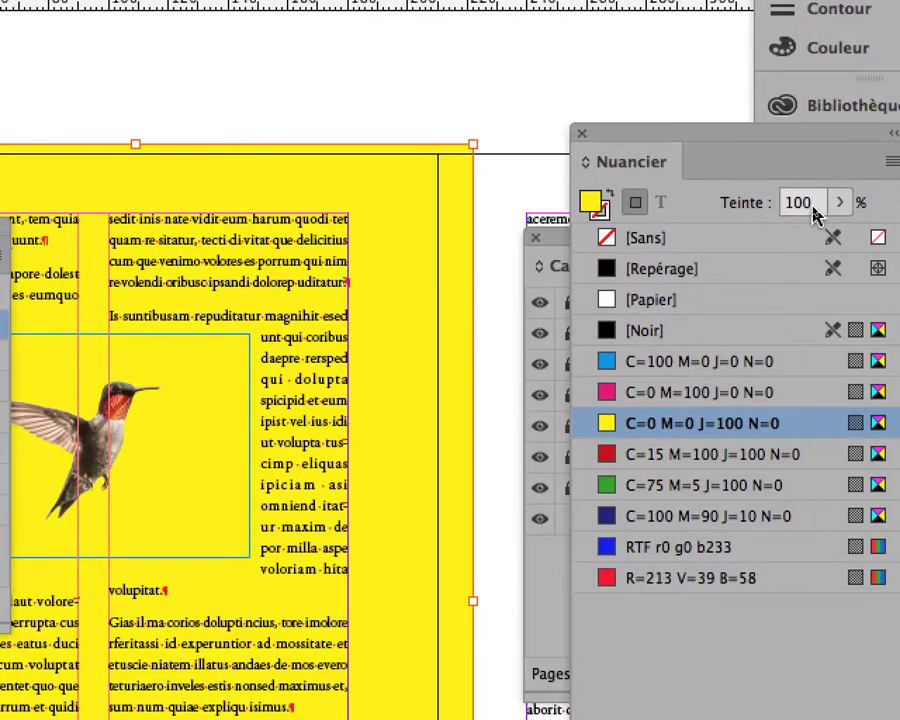
click(839, 202)
drag(742, 227, 782, 224)
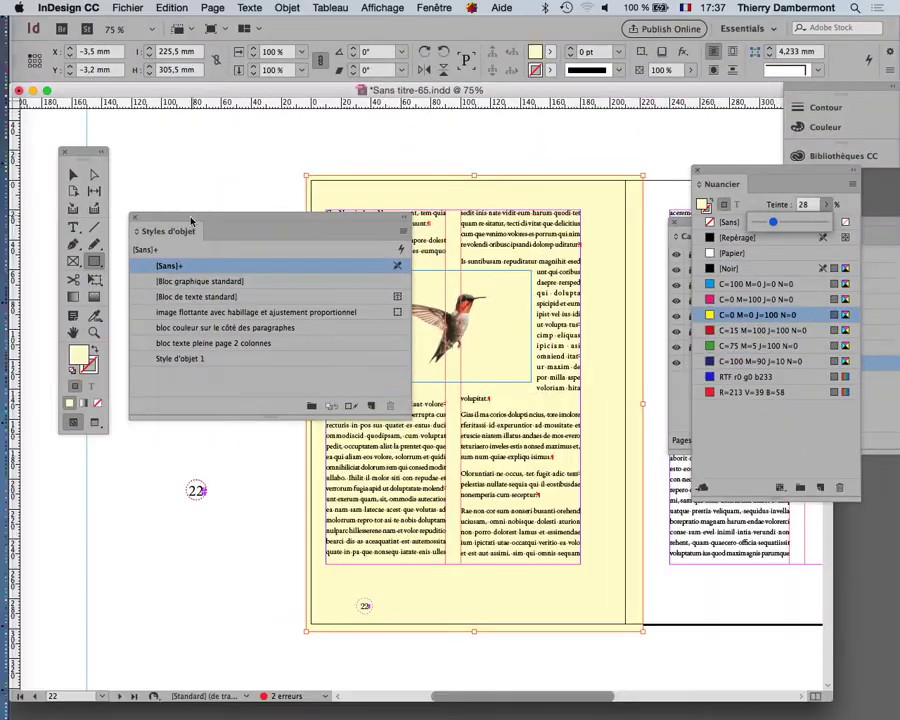
Step: Close the object style and swatch lists, deselect the rectangle and examine the hummingbird's cutout edges against the pale yellow background
click(135, 217)
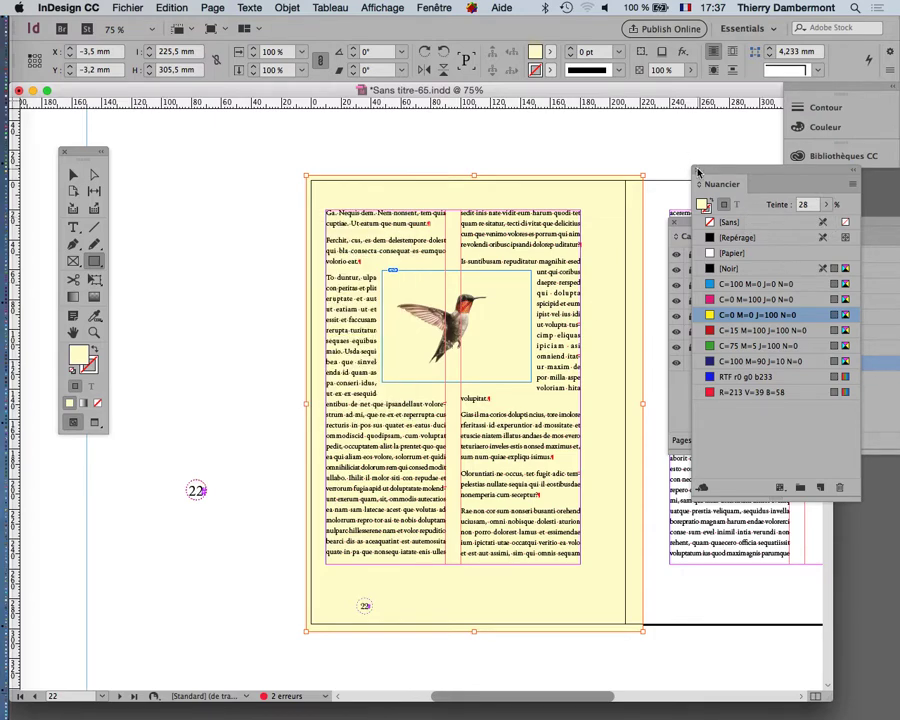
click(698, 172)
click(73, 174)
click(168, 224)
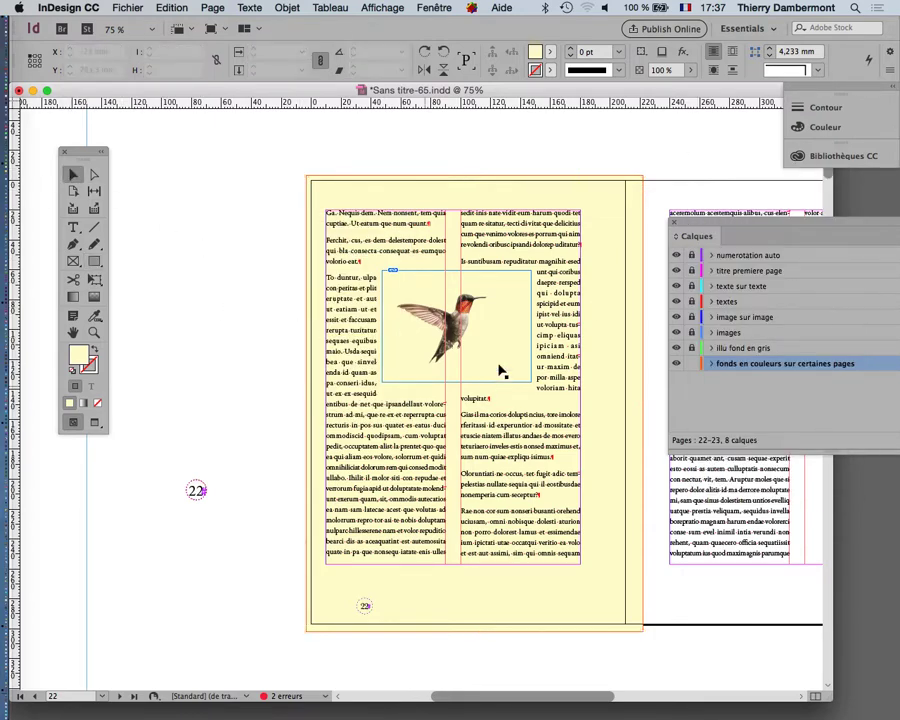
scroll(490, 328, up, 4)
scroll(490, 328, up, 1)
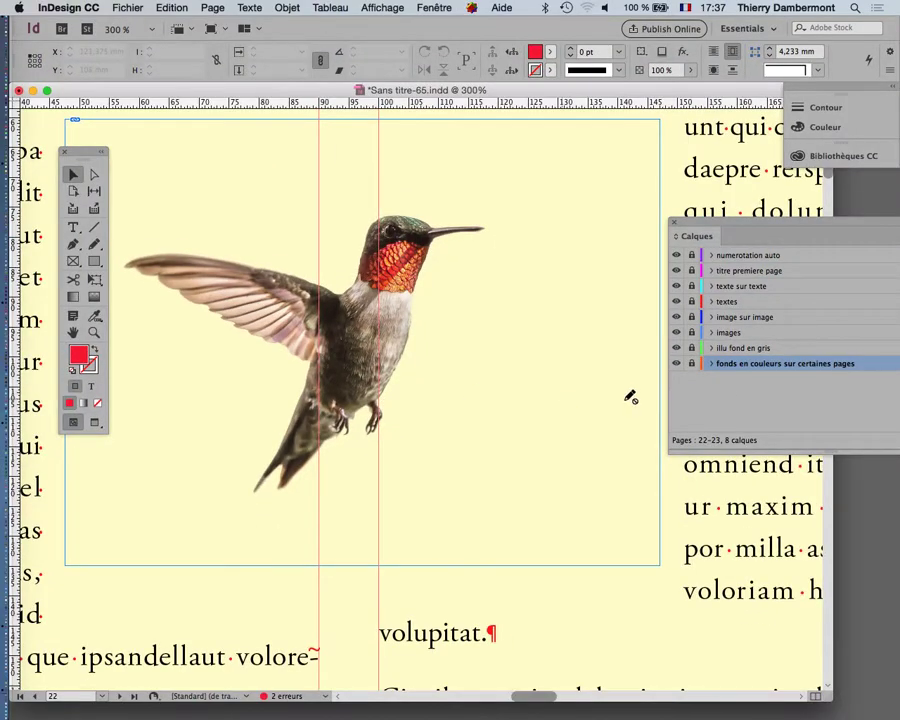
scroll(591, 362, down, 5)
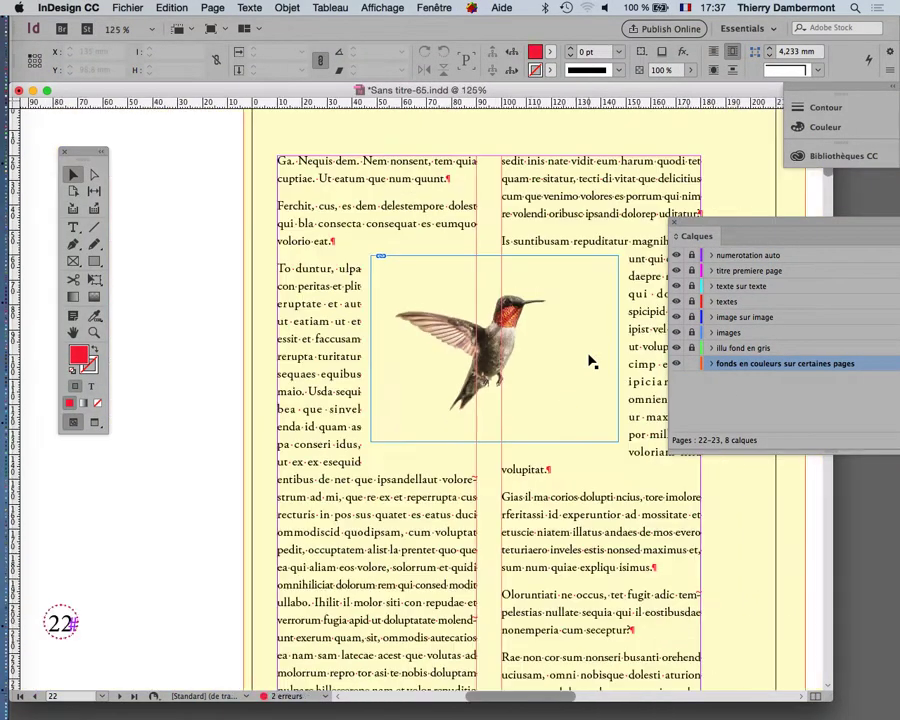
Step: Recolour the page 22 background rectangle with the cyan swatch C=100 M=0 J=0 N=0 and deselect it
click(341, 150)
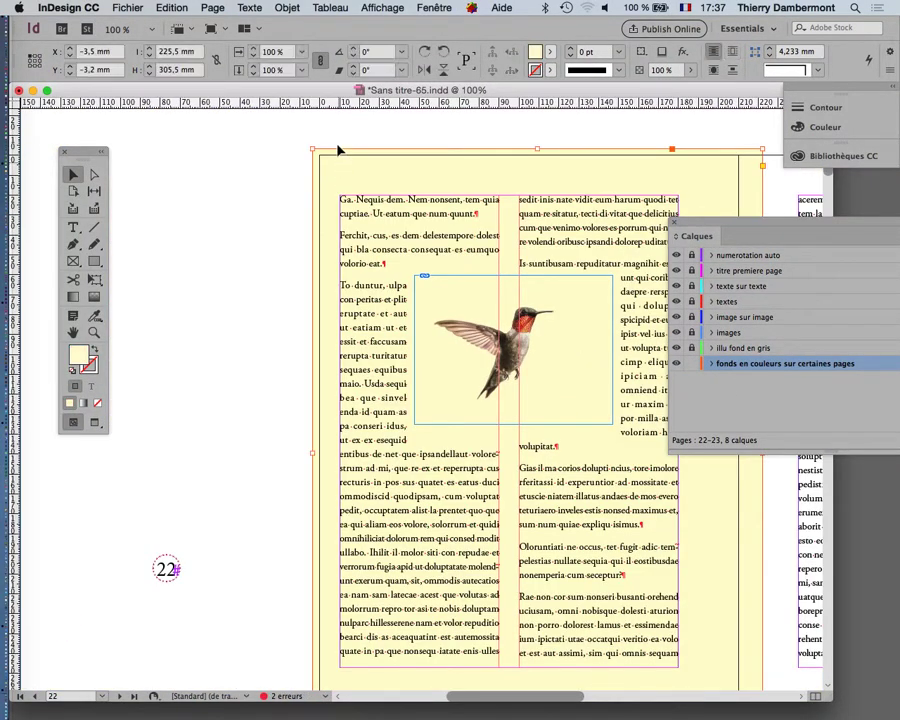
click(434, 7)
mouse_move(450, 140)
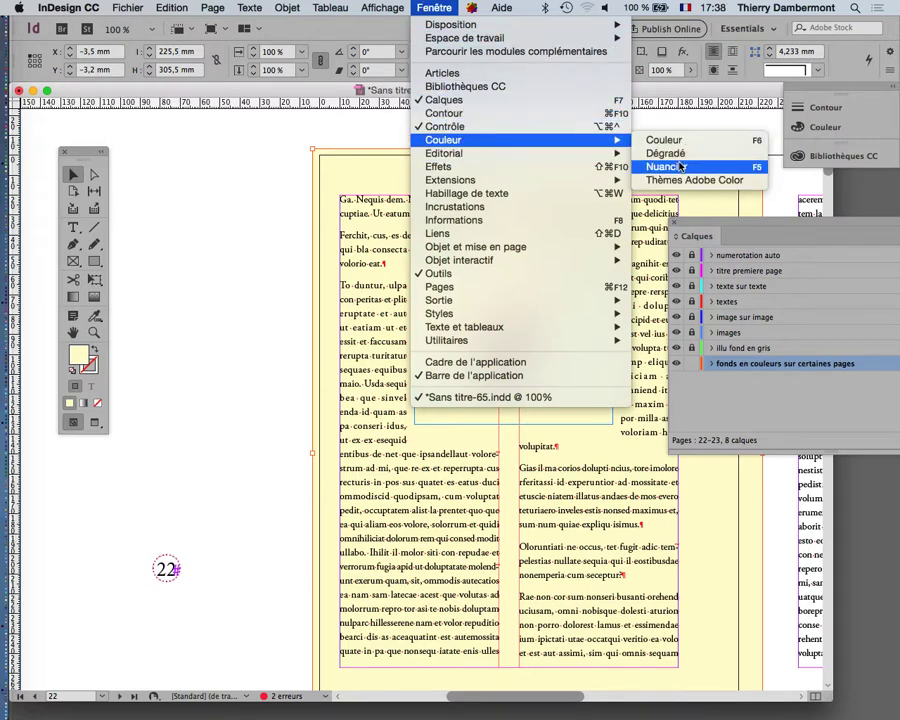
click(767, 166)
click(743, 285)
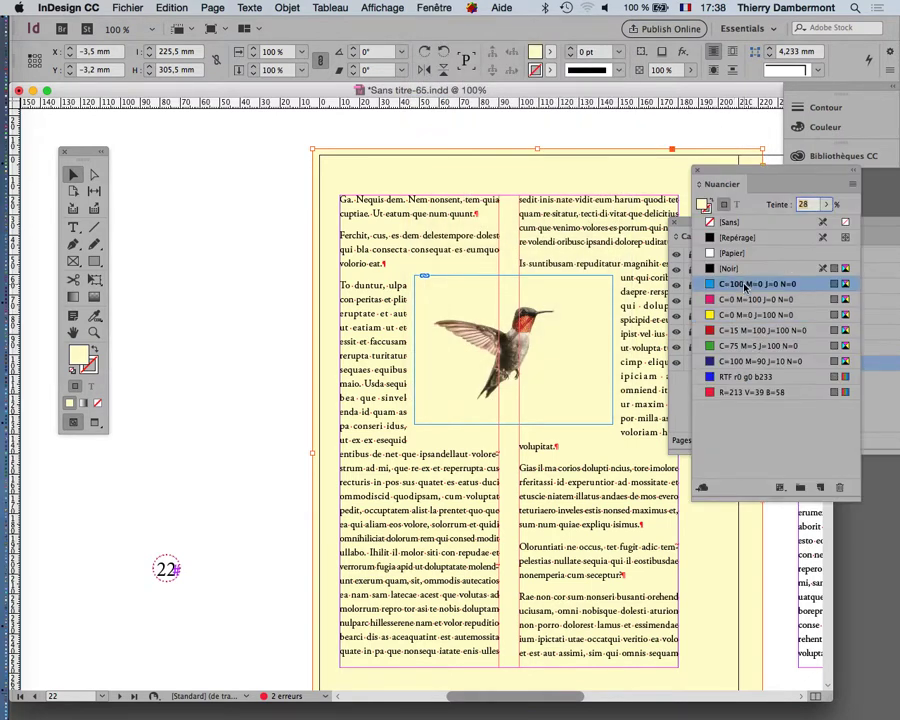
click(699, 171)
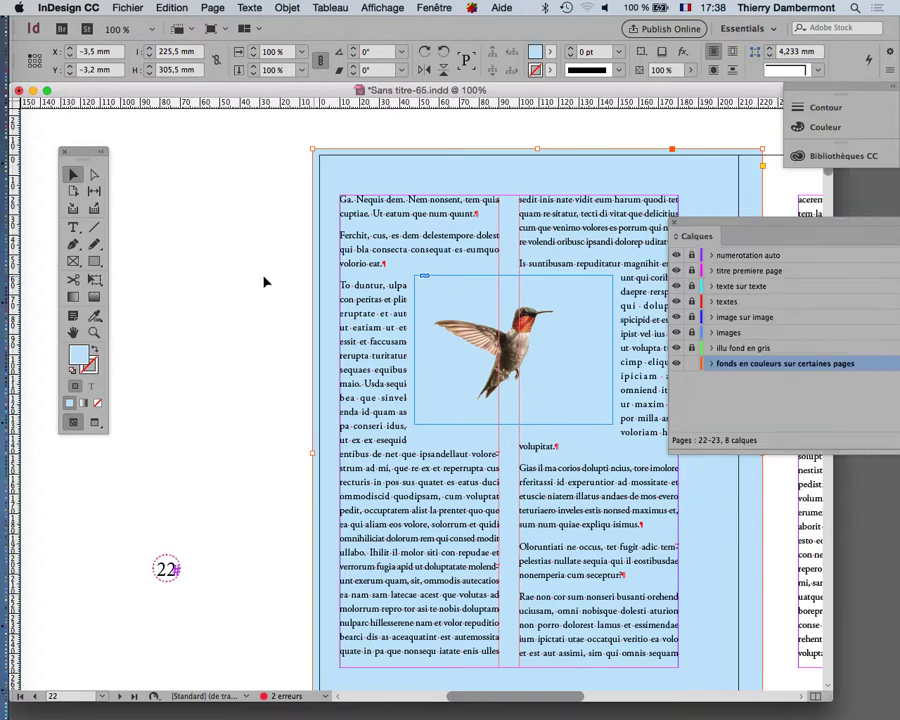
click(201, 412)
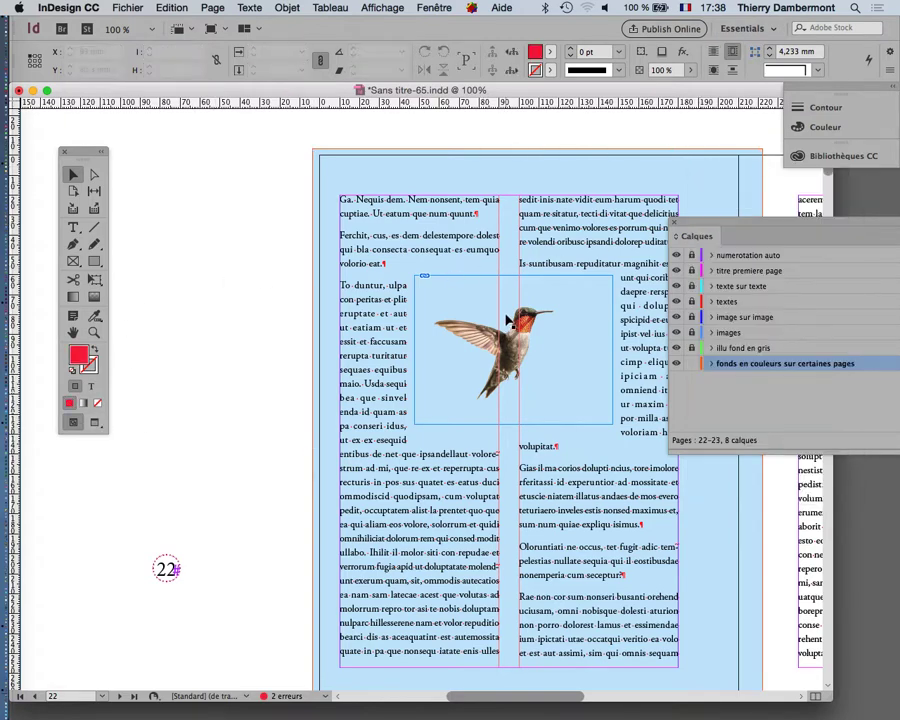
Step: Lock the fonds en couleurs sur certaines pages layer and unlock the images layer
alt+scroll(553, 278, up, 2)
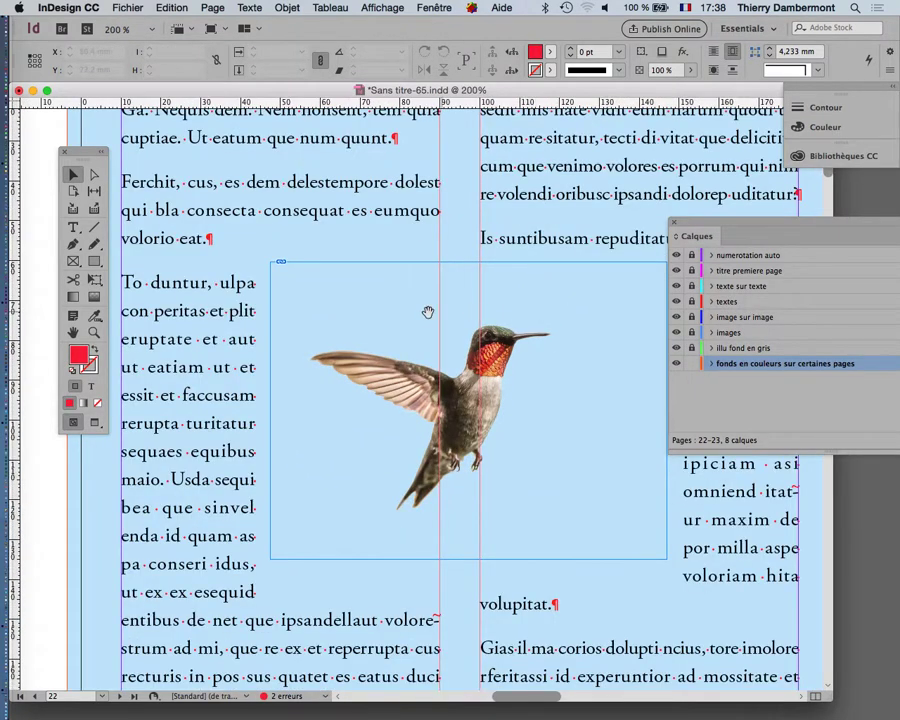
drag(427, 313, 345, 220)
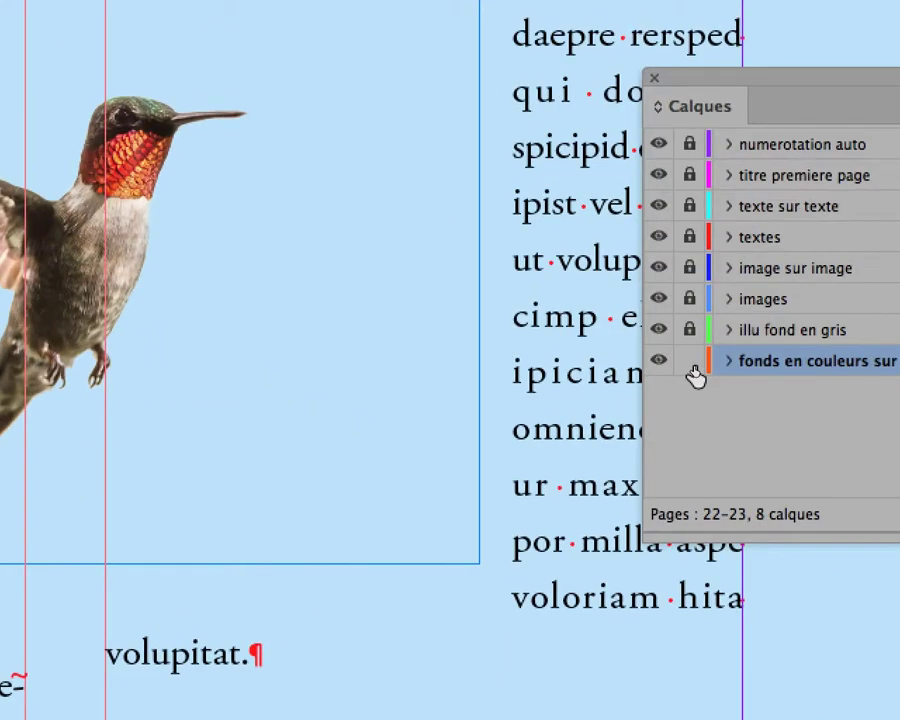
click(692, 368)
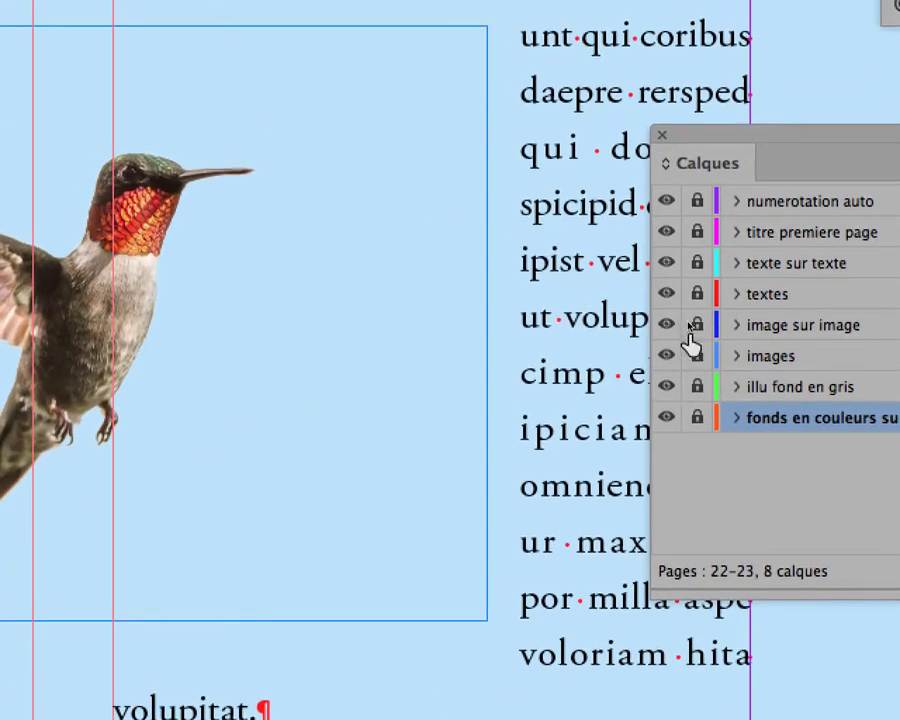
click(688, 300)
Step: Select the hummingbird image on page 22 and set its text wrap to follow the object shape
click(304, 349)
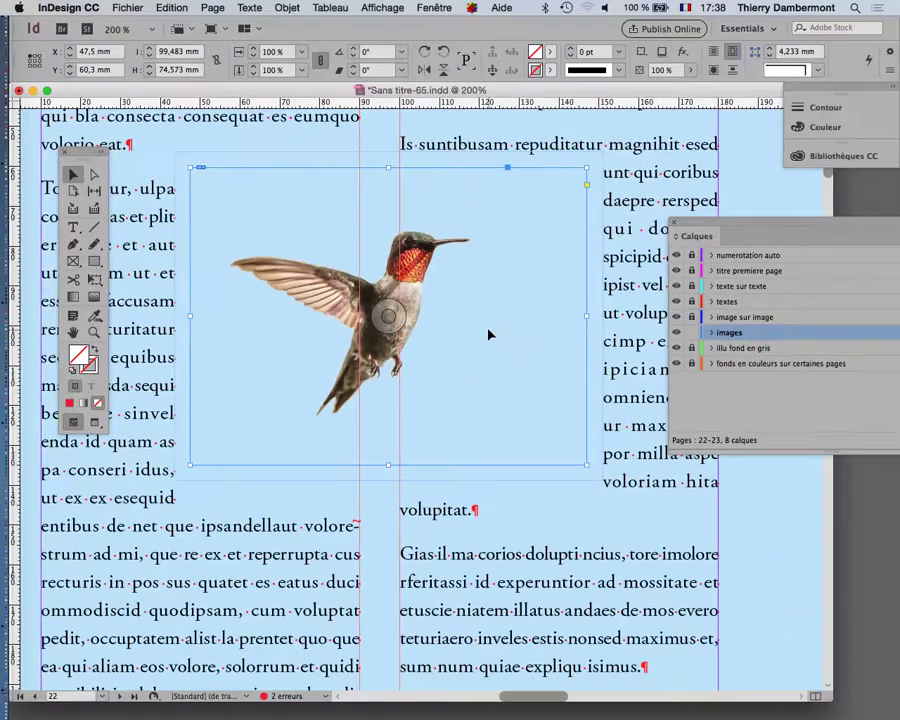
click(434, 7)
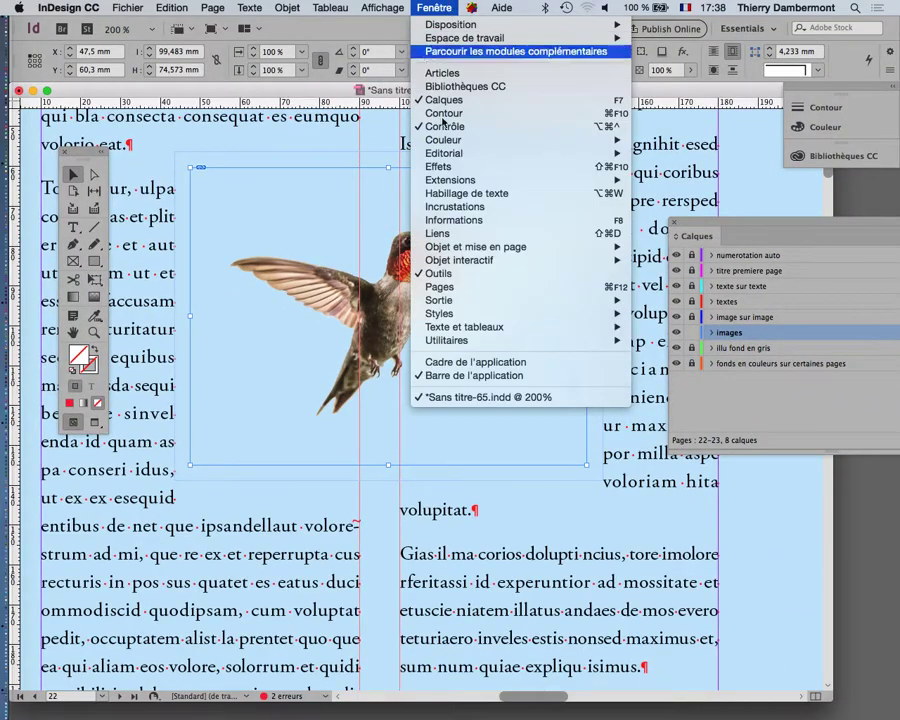
click(477, 196)
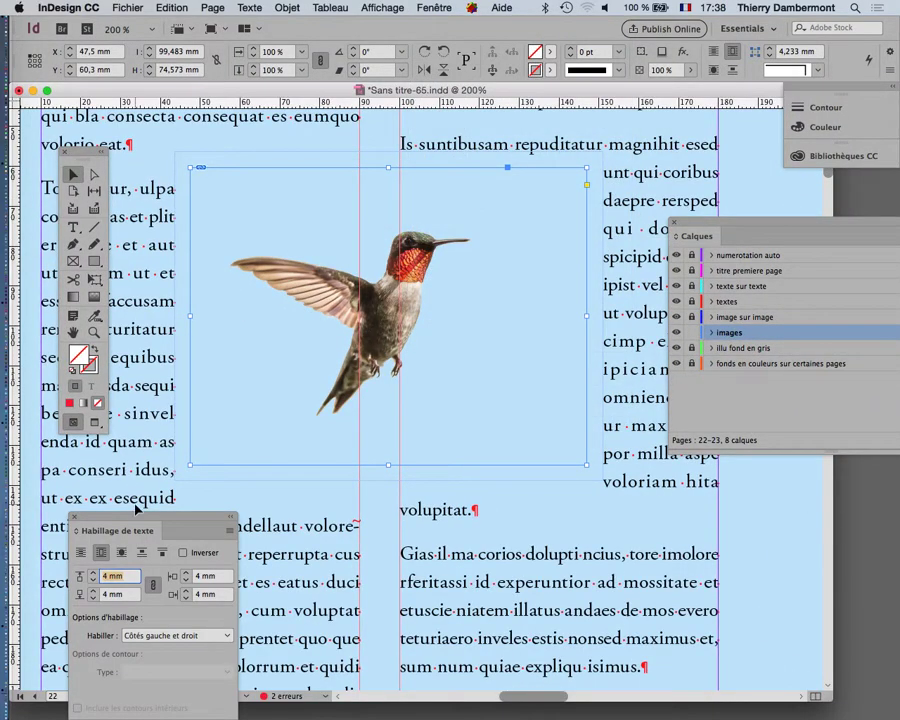
drag(136, 509, 578, 221)
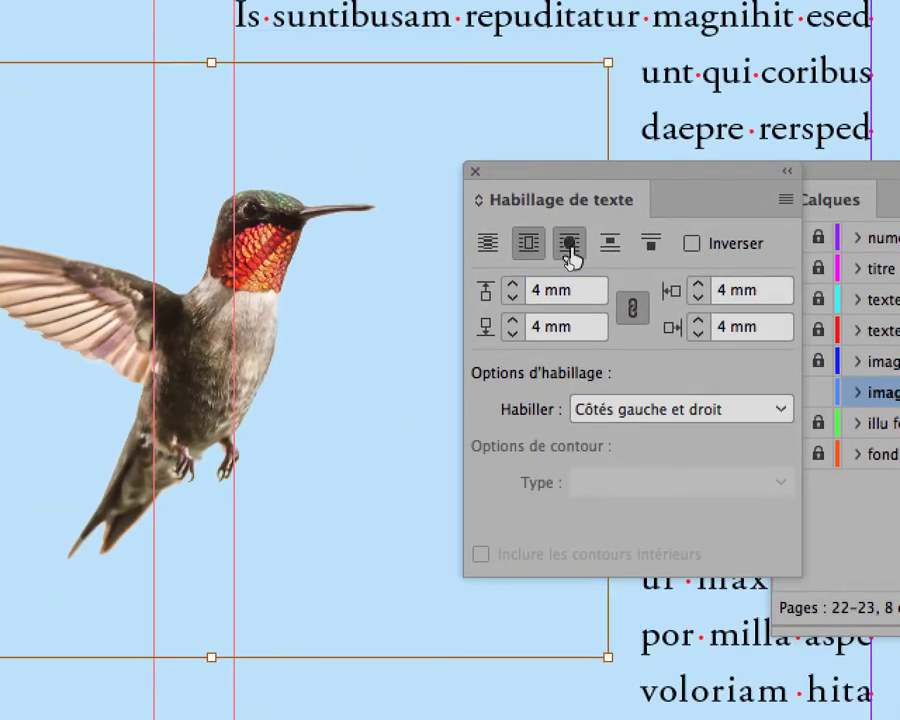
click(570, 256)
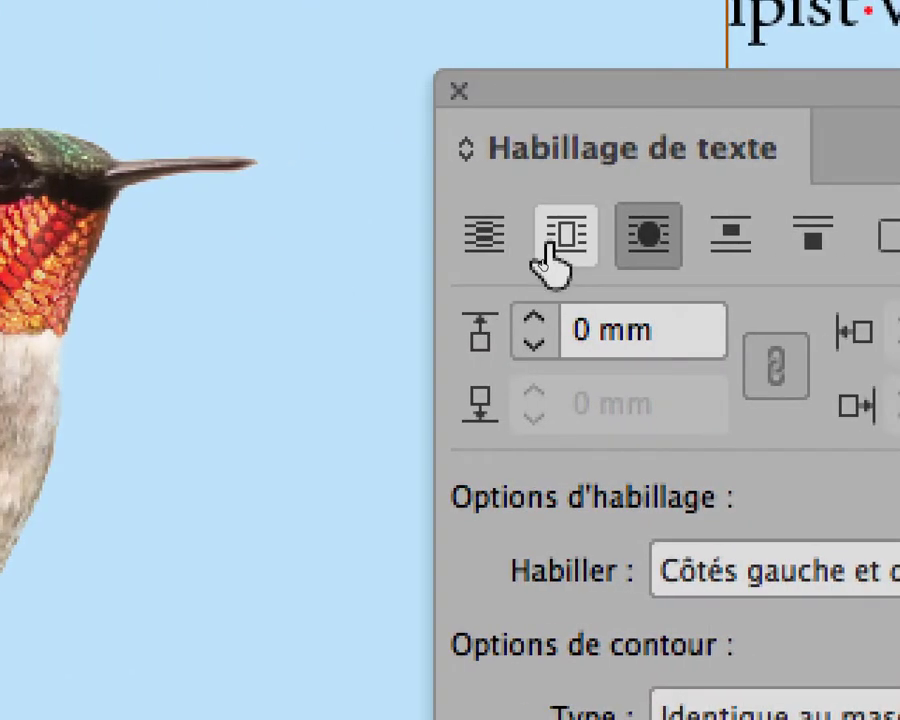
click(566, 240)
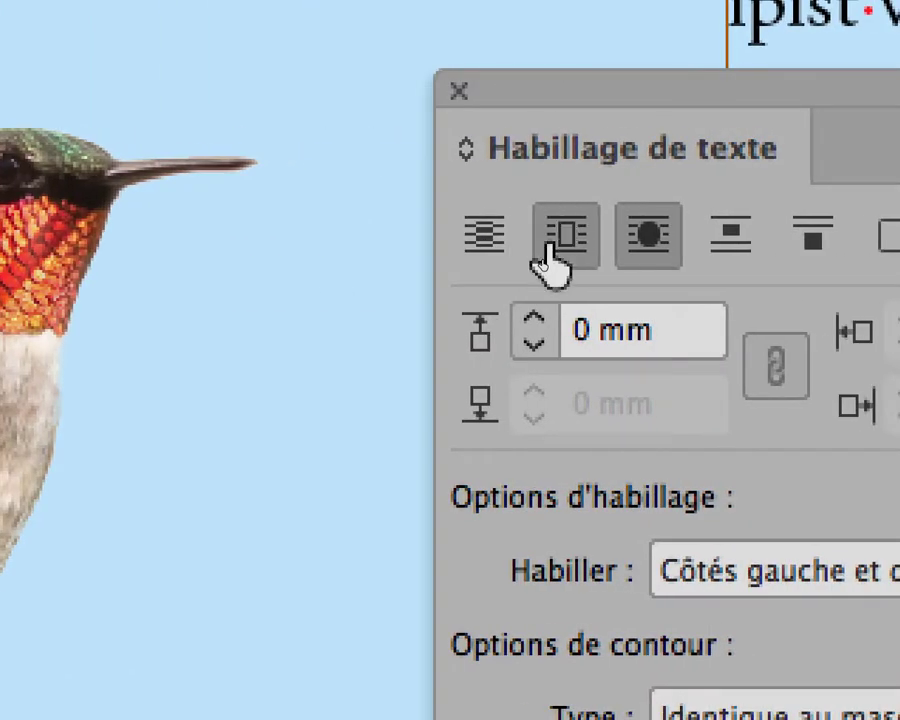
click(648, 245)
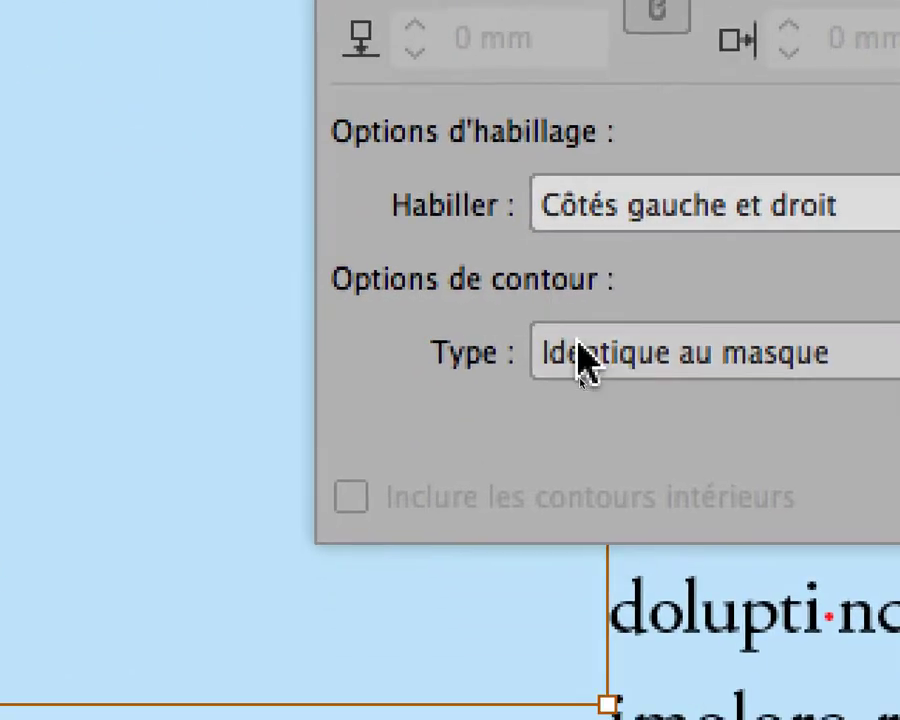
Step: Set the hummingbird's wrap contour type to Couche alpha, based on Transparence
click(650, 712)
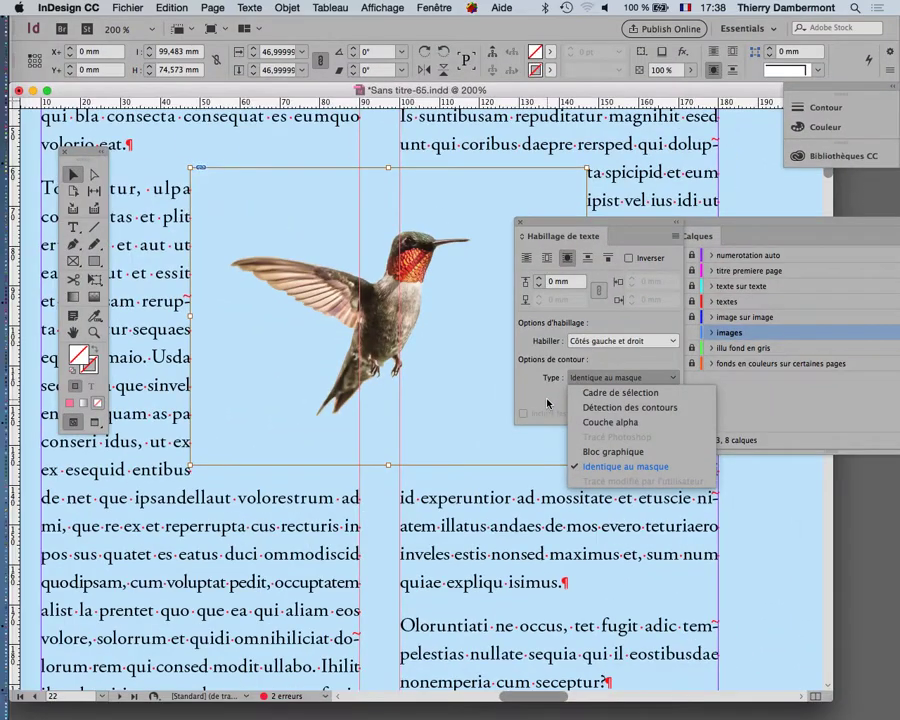
click(607, 382)
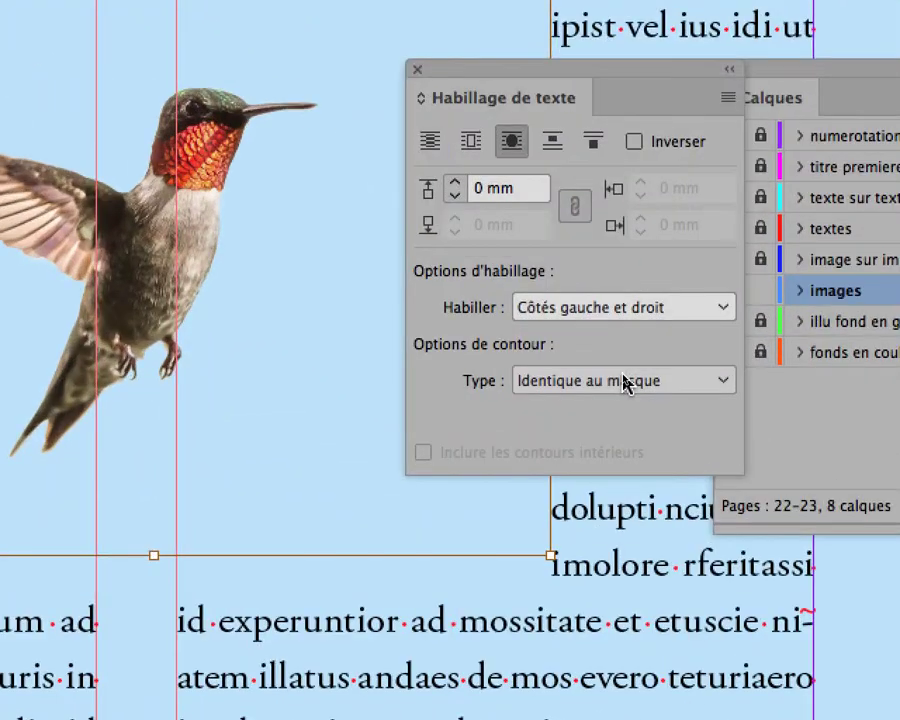
click(624, 378)
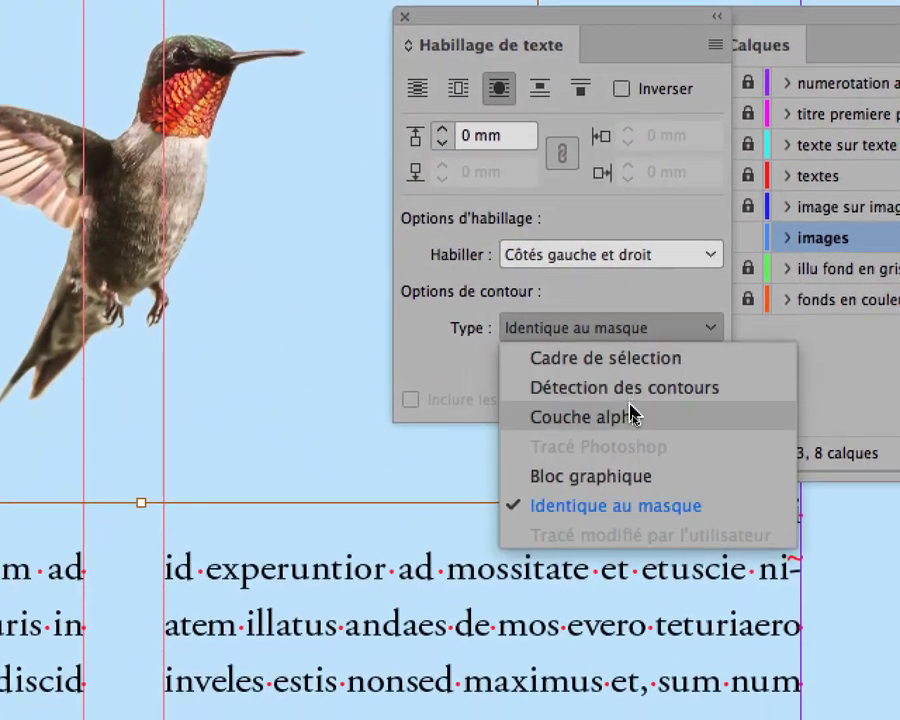
click(631, 440)
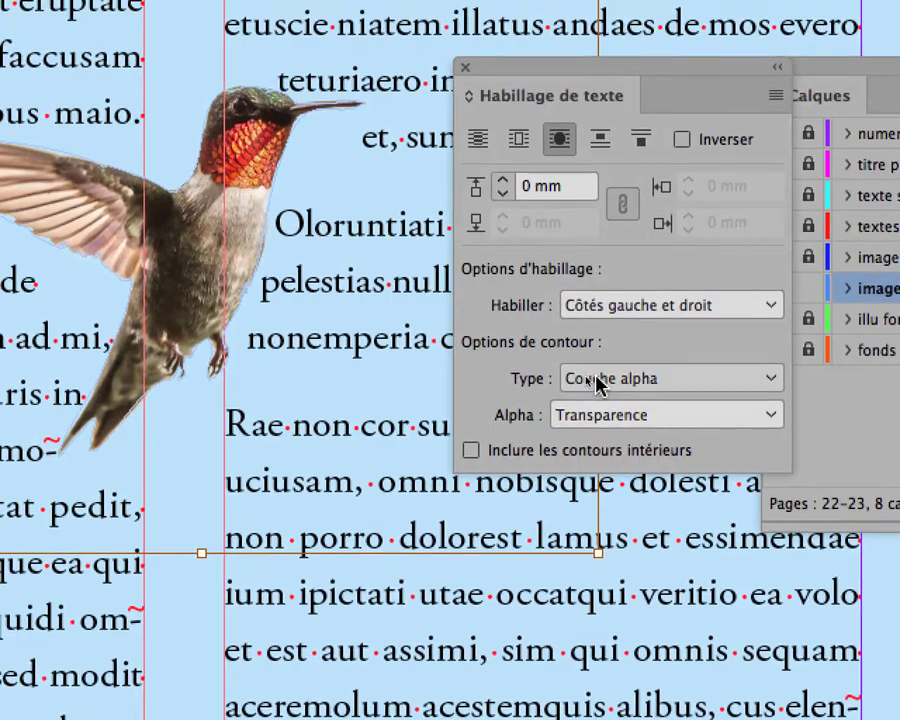
Step: Try the Cadre de sélection contour type on the hummingbird and compare bounding-box wrap with object-shape wrap
click(597, 360)
click(598, 386)
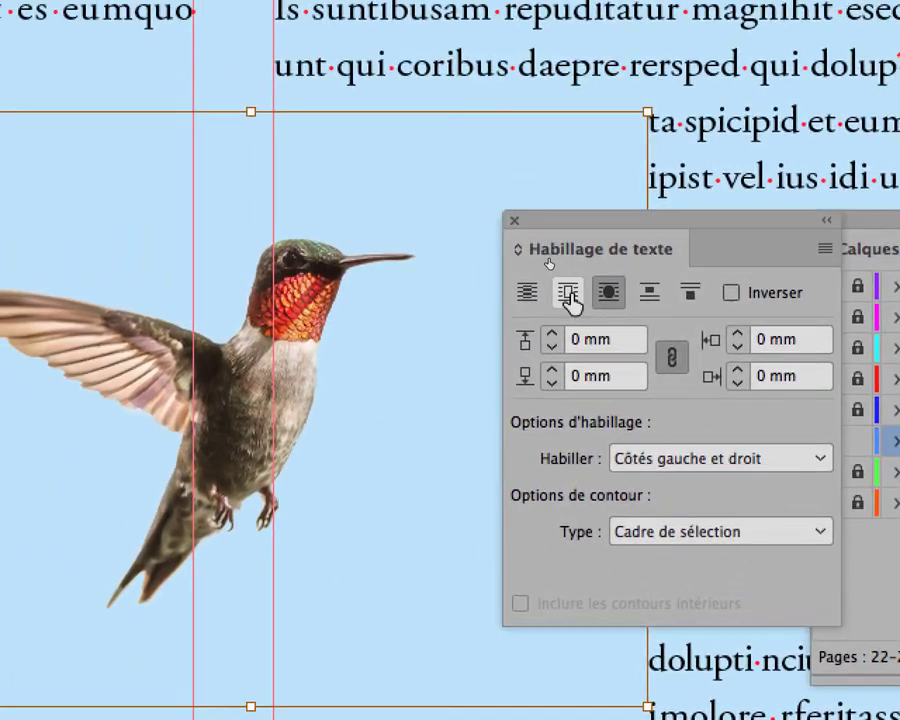
click(517, 126)
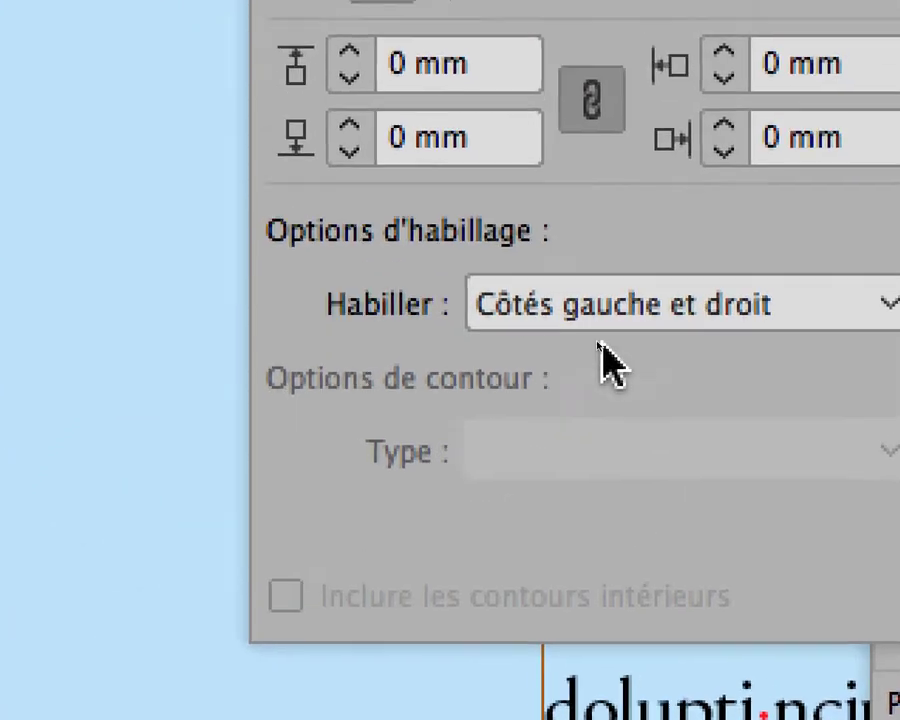
click(572, 274)
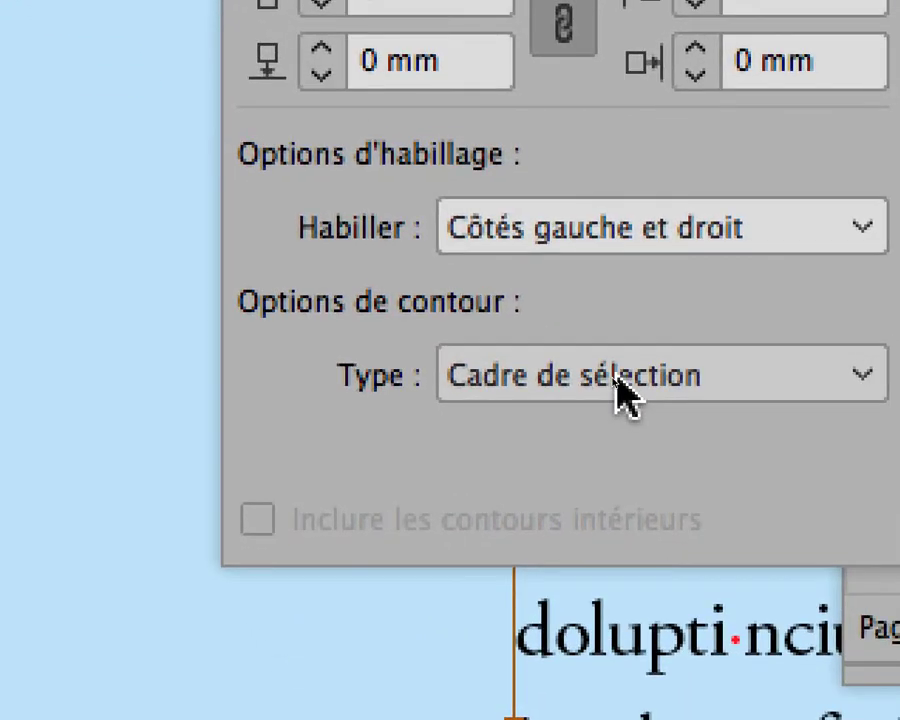
Step: Wrap the text along the hummingbird's Couche alpha contour again, with a 5 mm offset
click(617, 386)
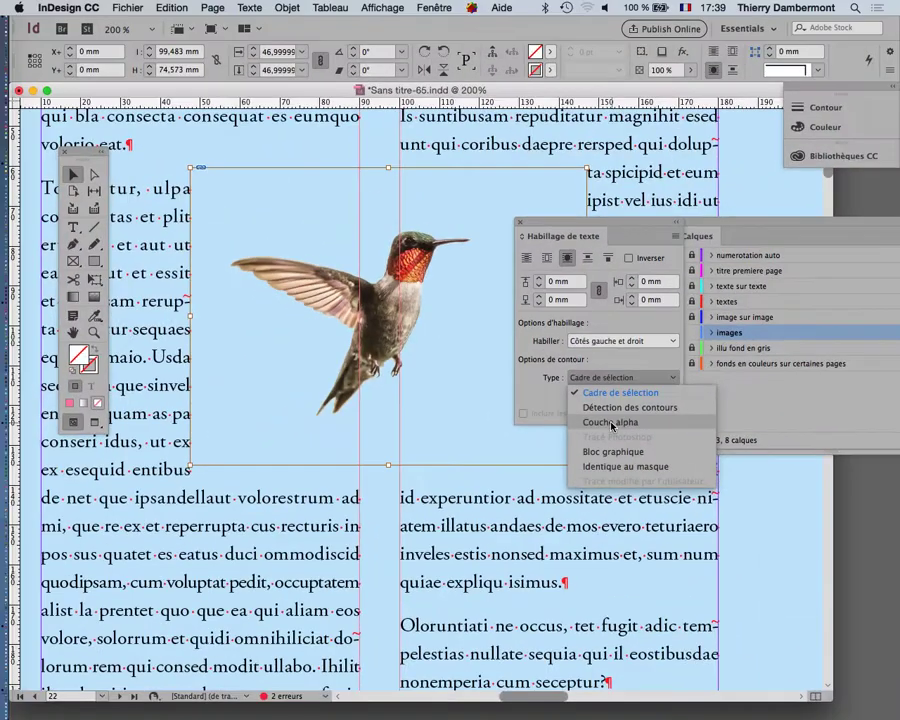
click(617, 425)
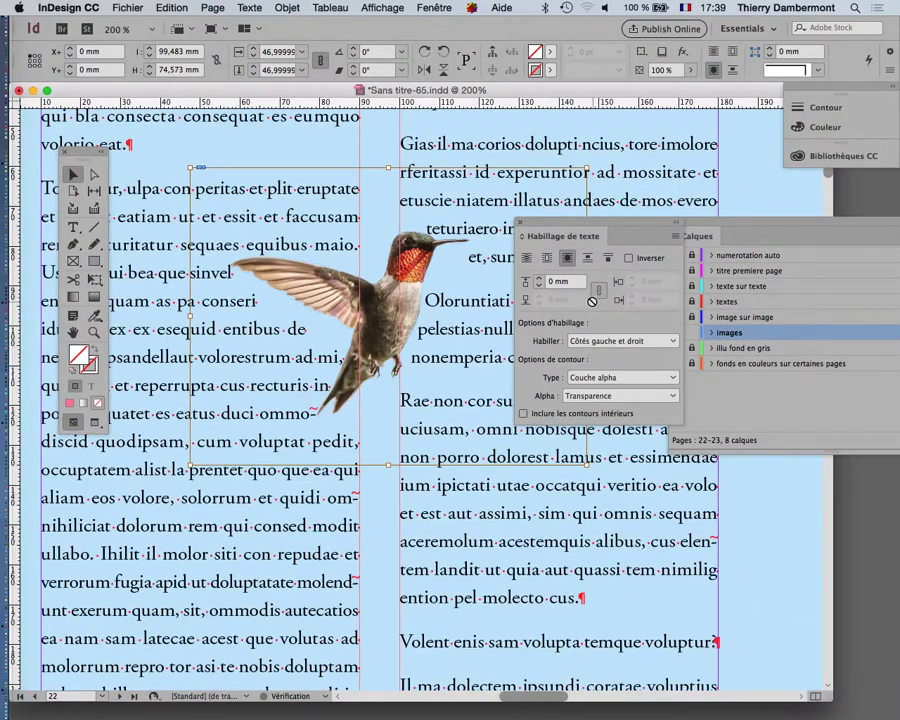
click(540, 279)
click(540, 279)
click(540, 279)
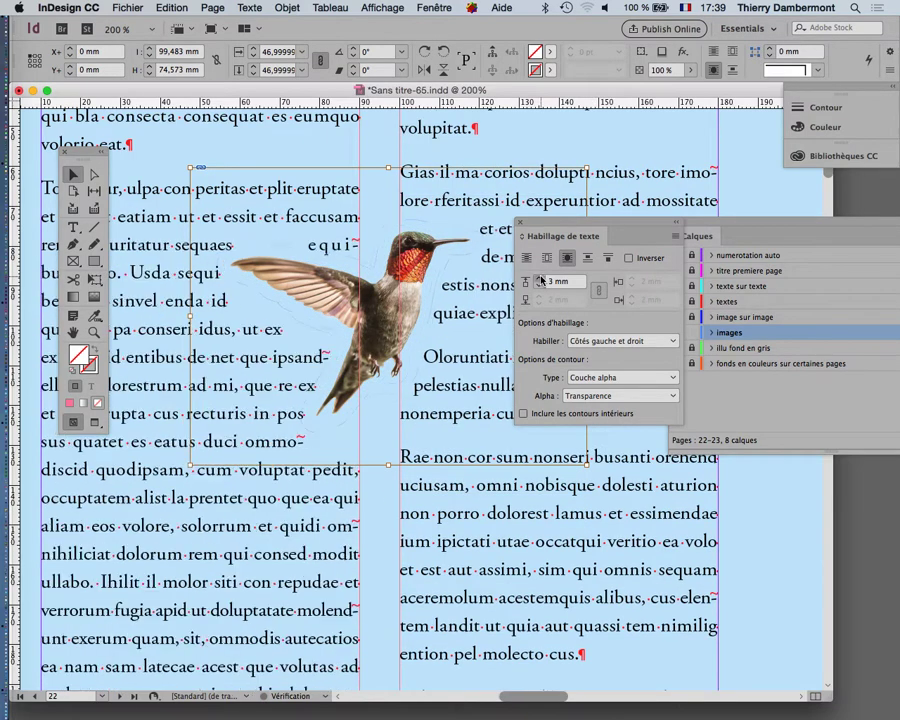
click(540, 279)
click(540, 279)
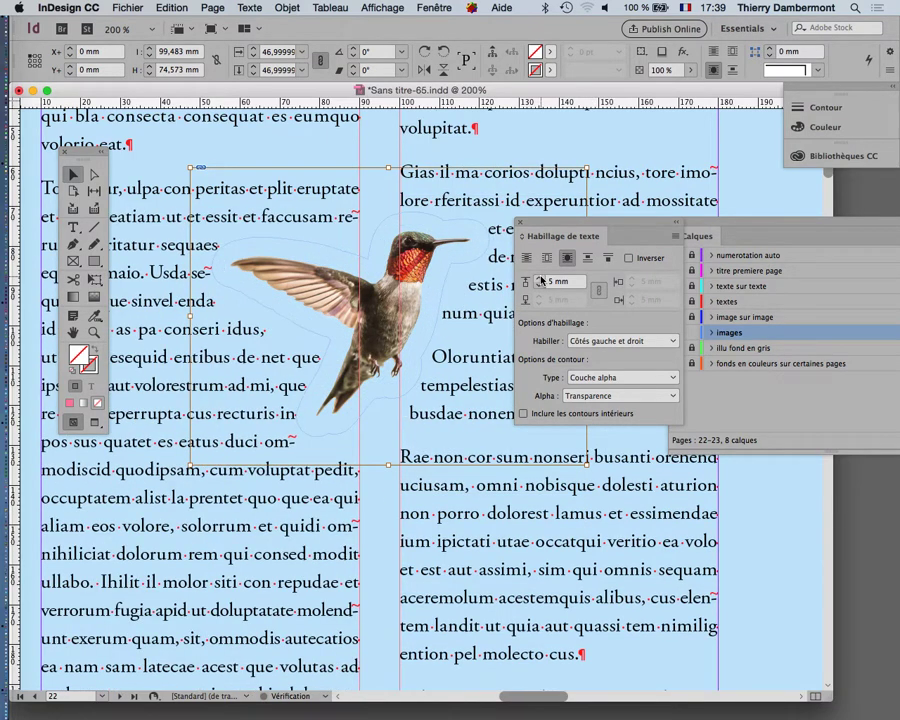
Step: Close the text wrap settings, preview the page without guides and deselect the hummingbird to examine the wrapped text
click(522, 223)
key(super+minus)
key(super+minus)
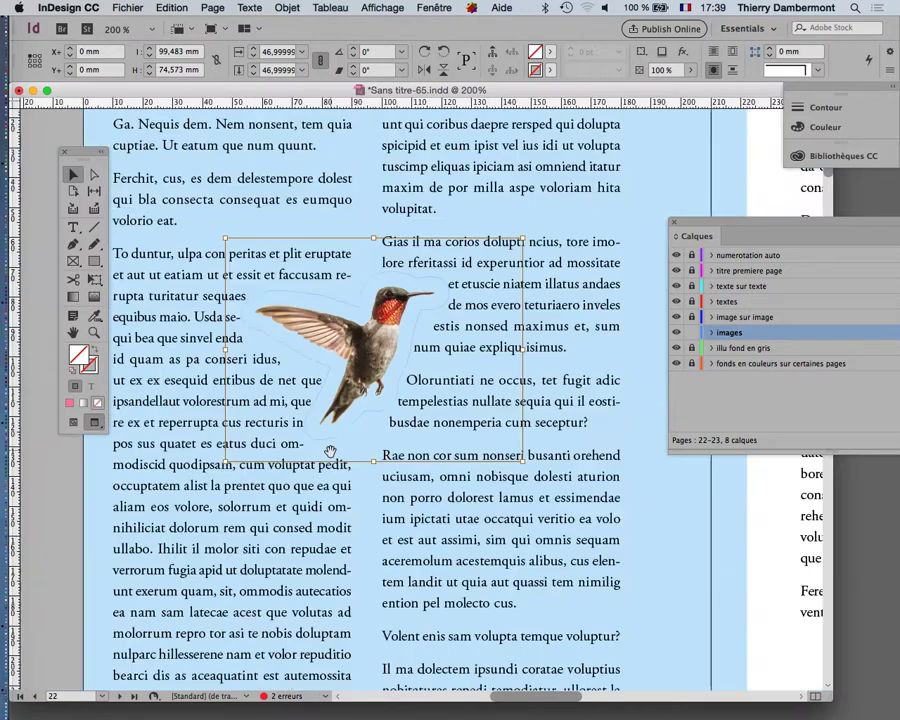
click(96, 497)
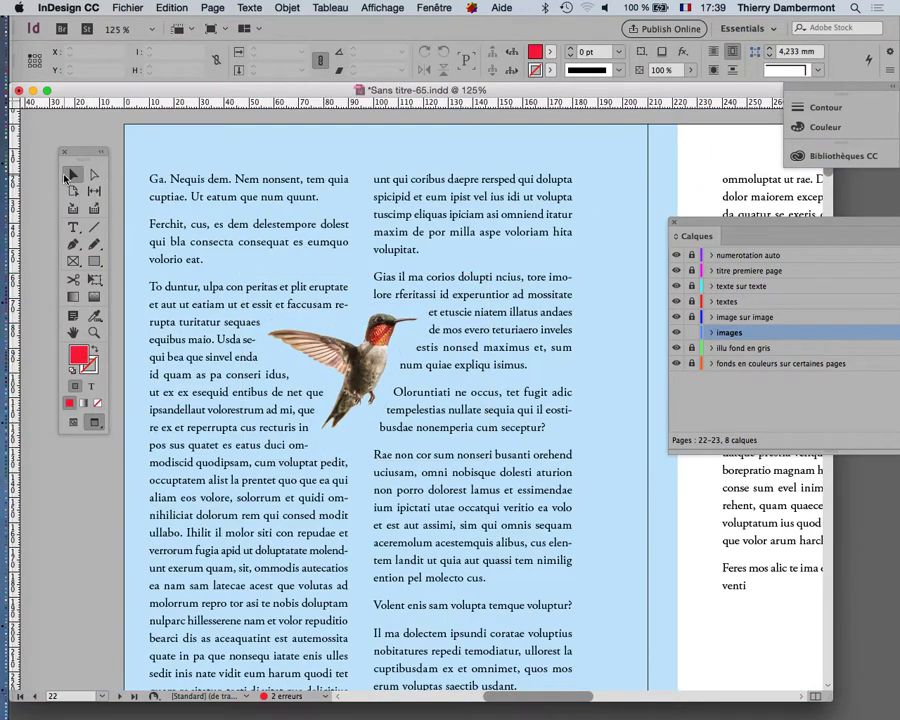
Step: Reposition the hummingbird at several places on page 22, ending over the upper second column at X 125 mm, Y 4,8 mm
drag(344, 357, 345, 405)
scroll(555, 507, down, 2)
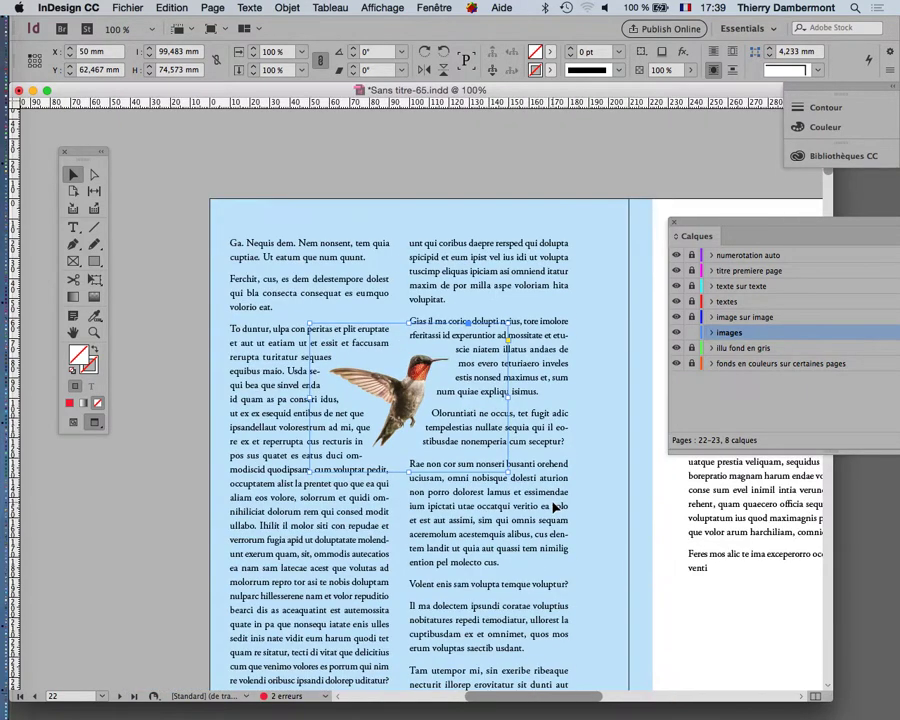
scroll(355, 345, down, 2)
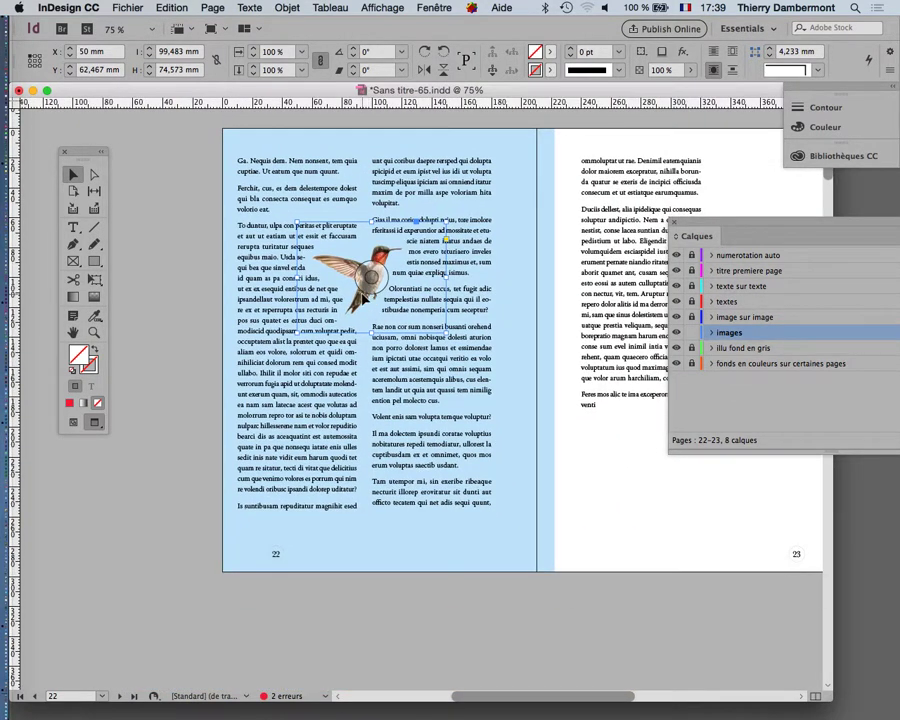
drag(358, 314, 348, 454)
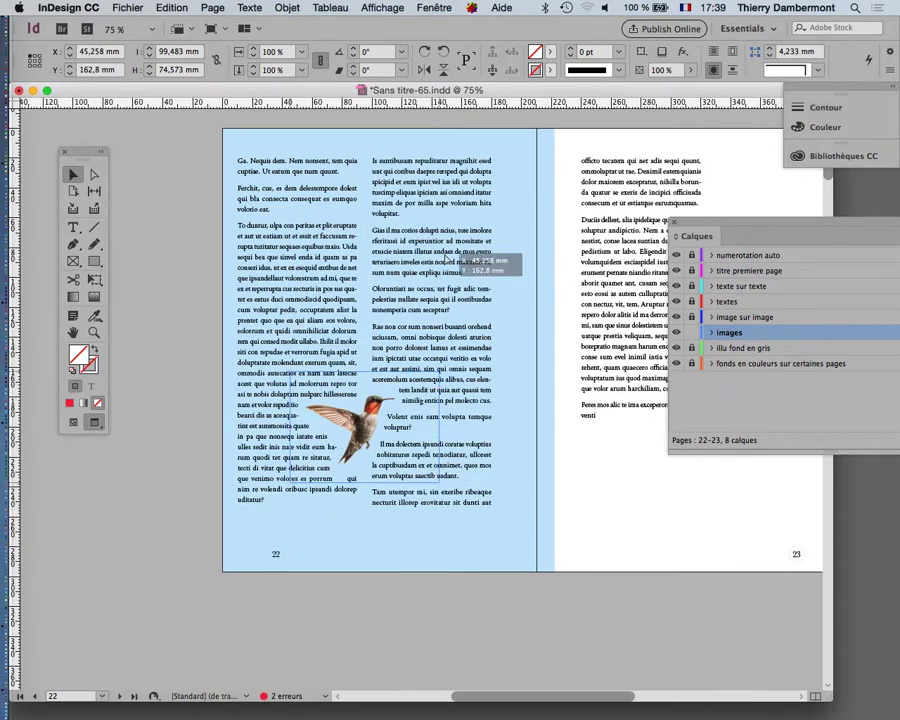
drag(445, 258, 475, 215)
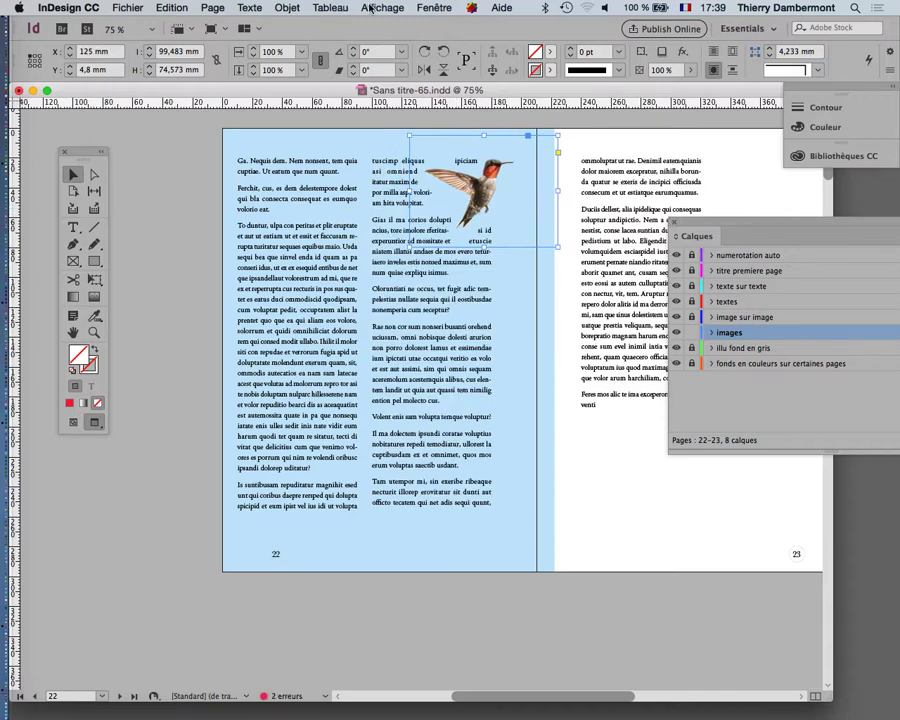
Step: Set the hummingbird's wrap side option to Plus grande zone and close the text wrap settings
click(434, 7)
click(455, 136)
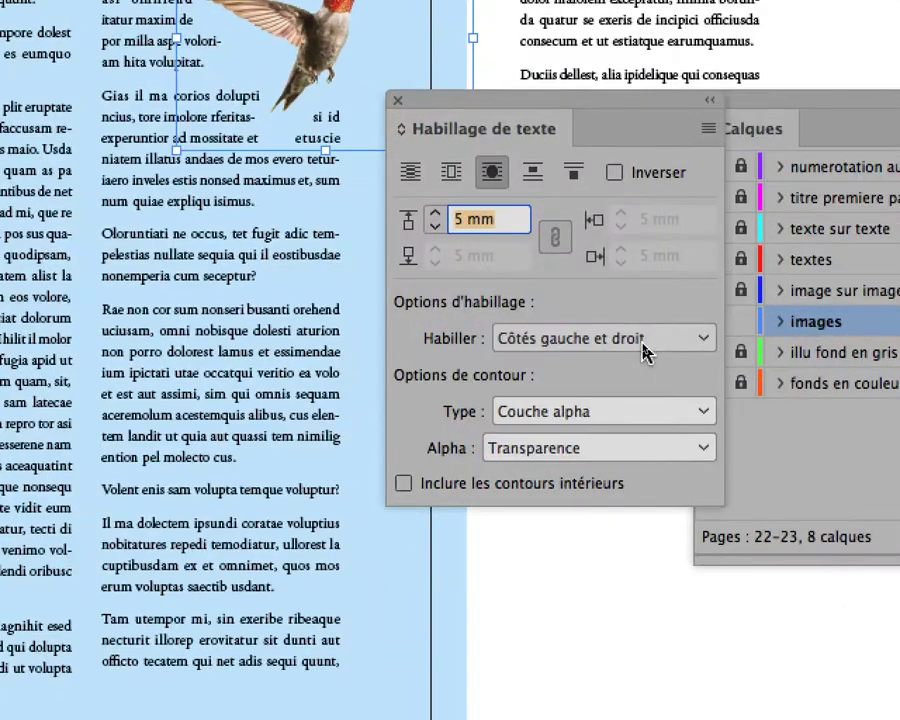
click(643, 345)
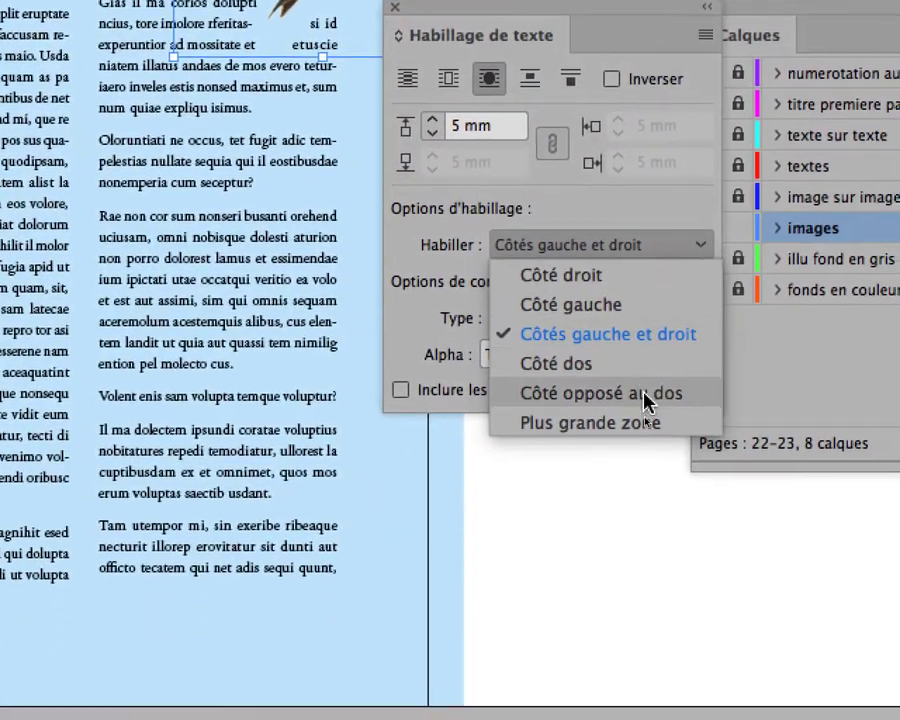
key(Escape)
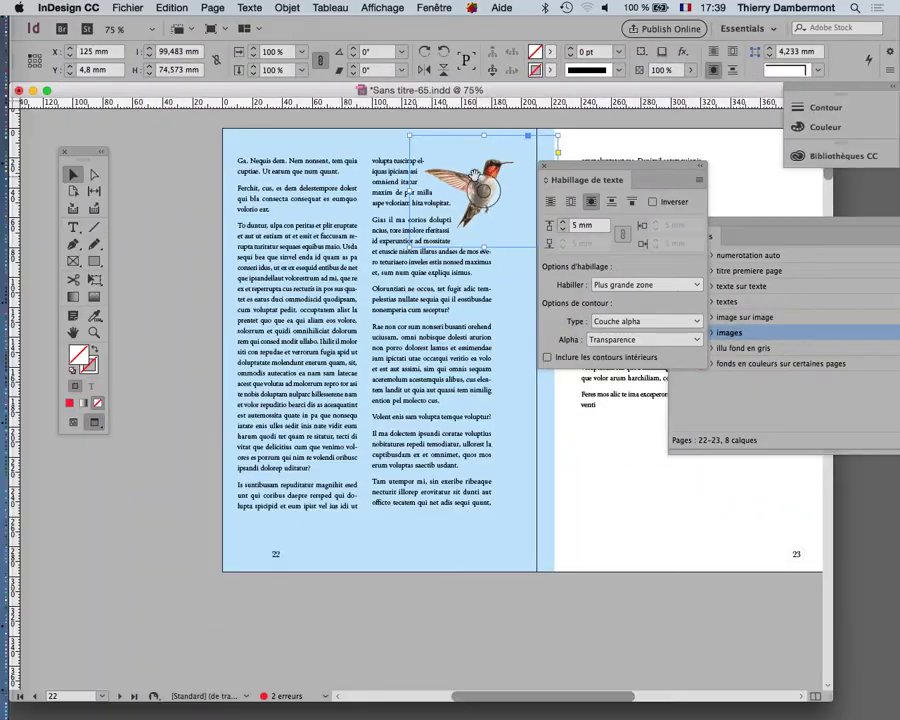
click(541, 168)
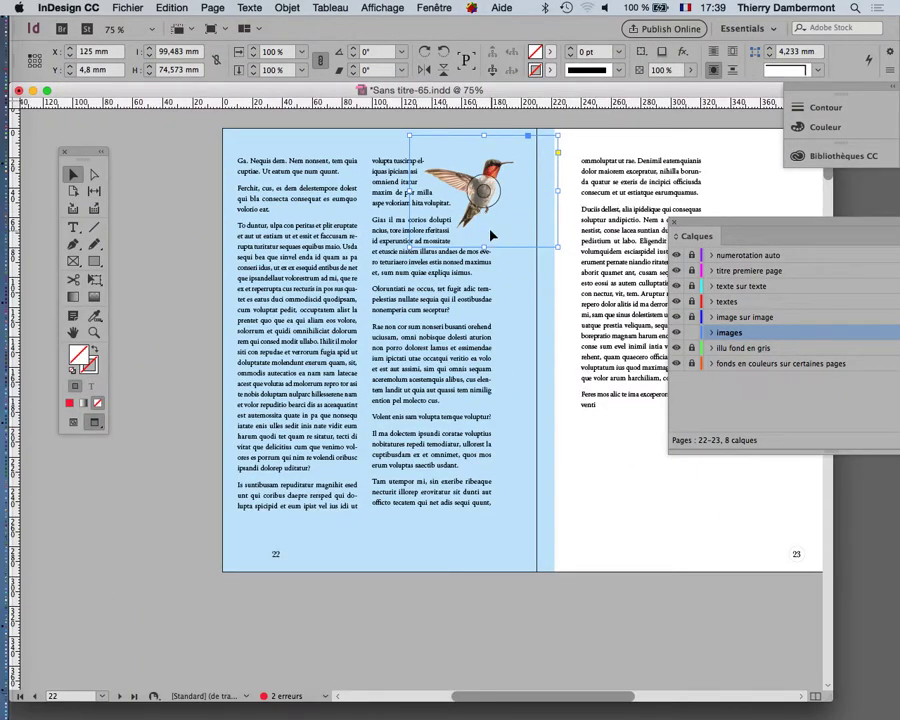
Step: Shift the hummingbird toward the outer edge of the second column, examine the wrap, and move it to the column's lower end
drag(465, 222, 522, 207)
click(167, 263)
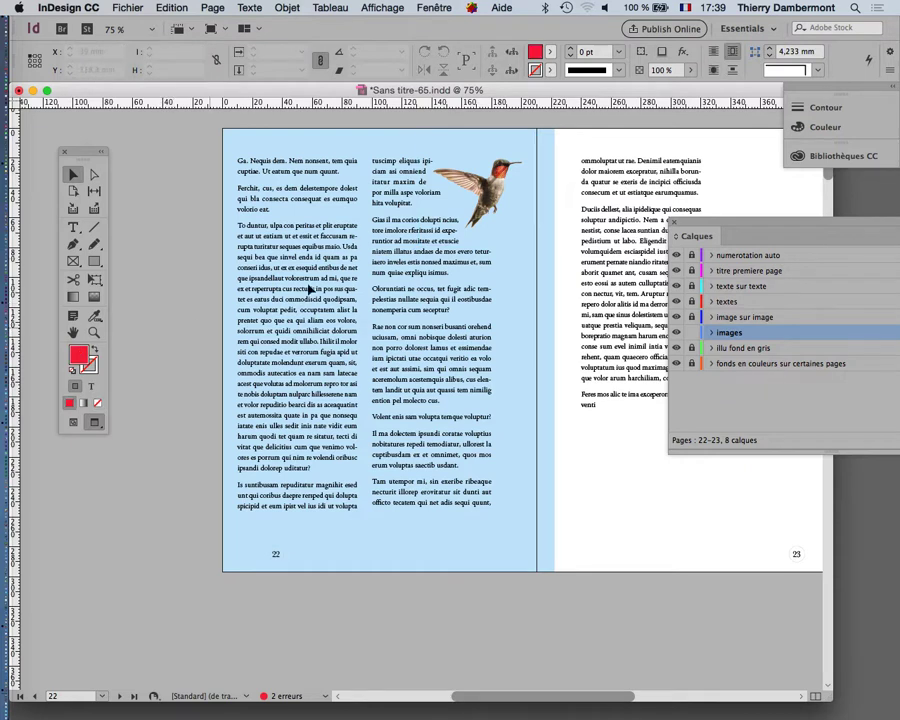
drag(479, 221, 466, 509)
click(143, 491)
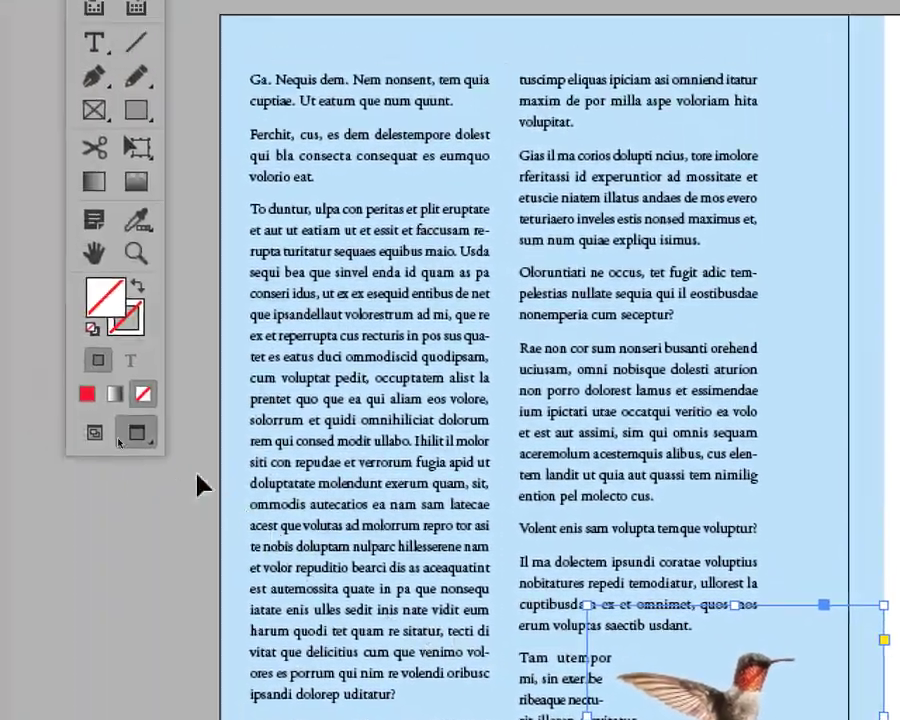
Step: Enlarge the hummingbird proportionally with the Free Transform tool to about 147 × 110 mm
click(137, 147)
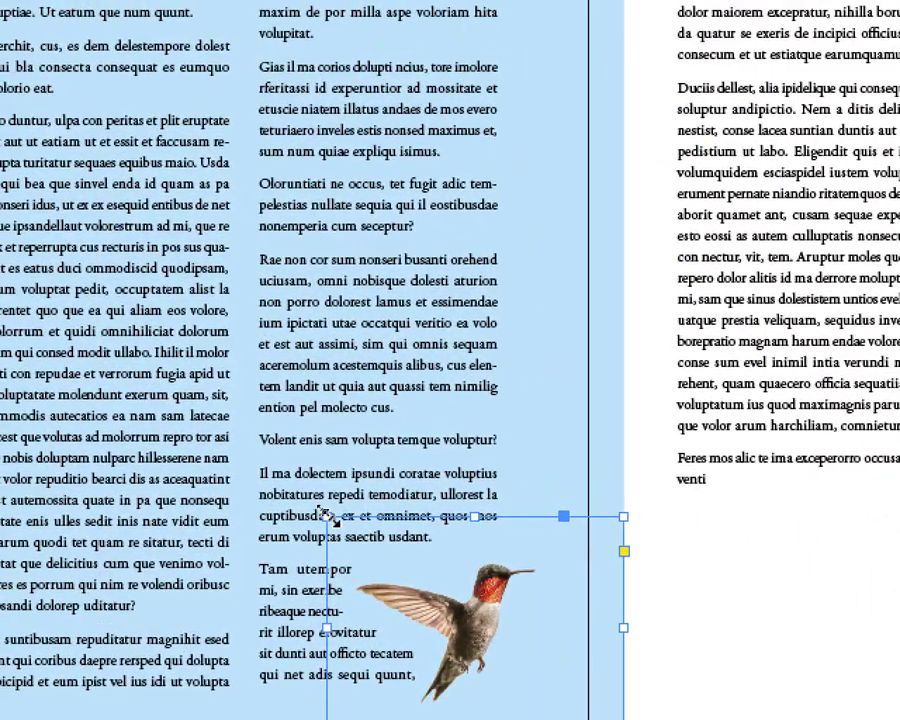
drag(490, 657, 418, 620)
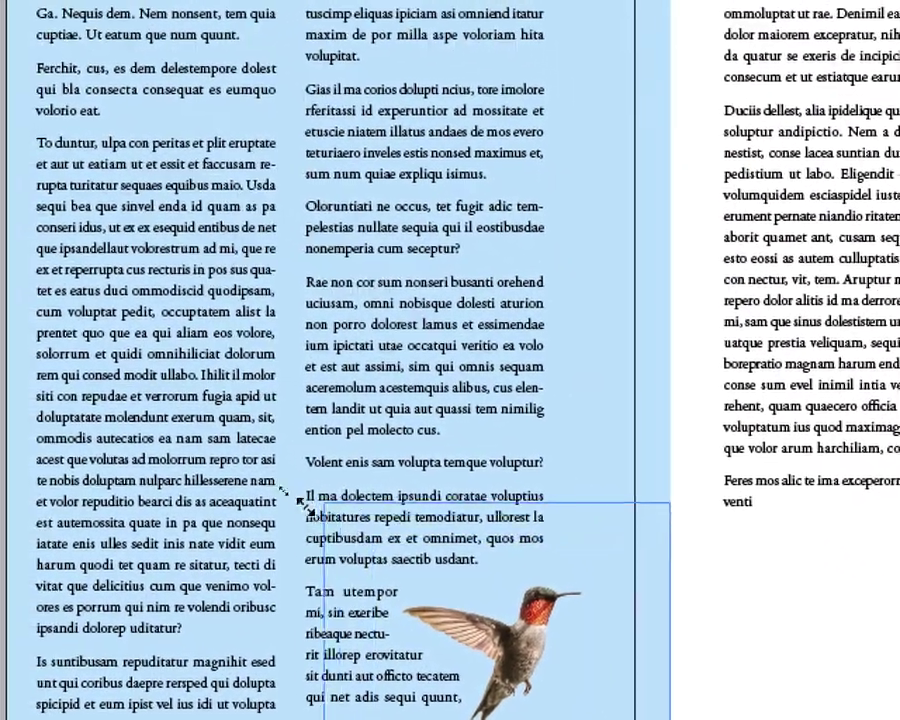
drag(304, 505, 243, 473)
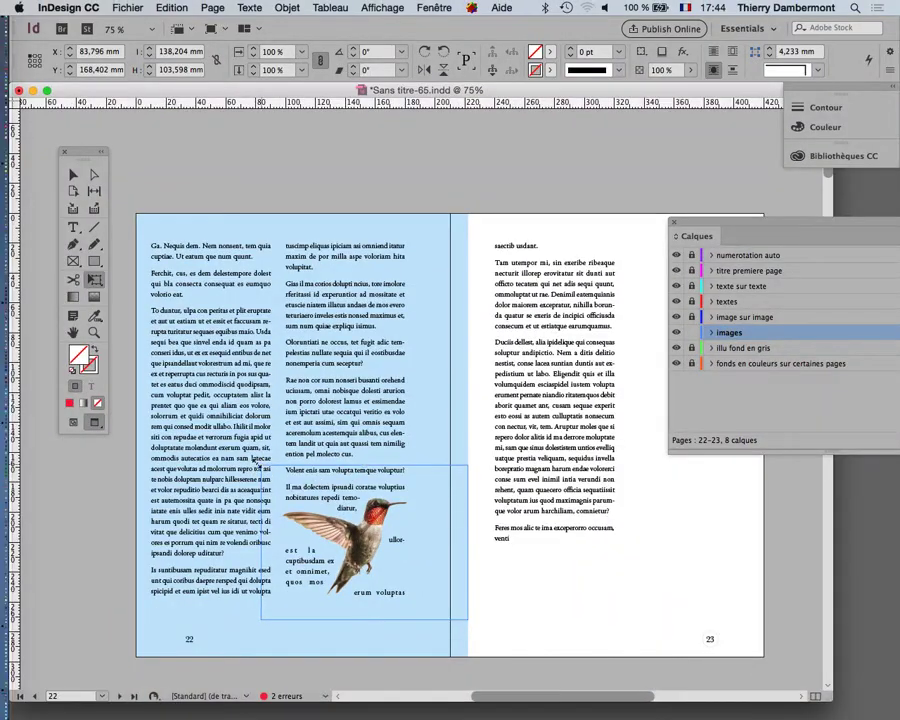
drag(258, 463, 247, 456)
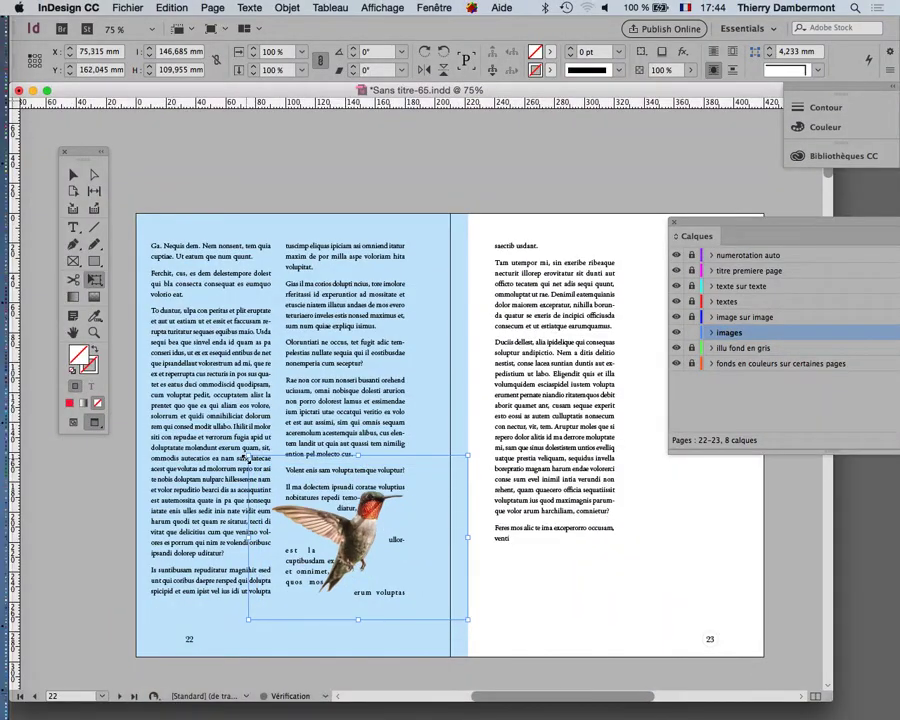
Step: Move the enlarged hummingbird to the upper second column of page 22 at X 105 mm, Y -10,113 mm, and deselect it
drag(343, 536, 398, 294)
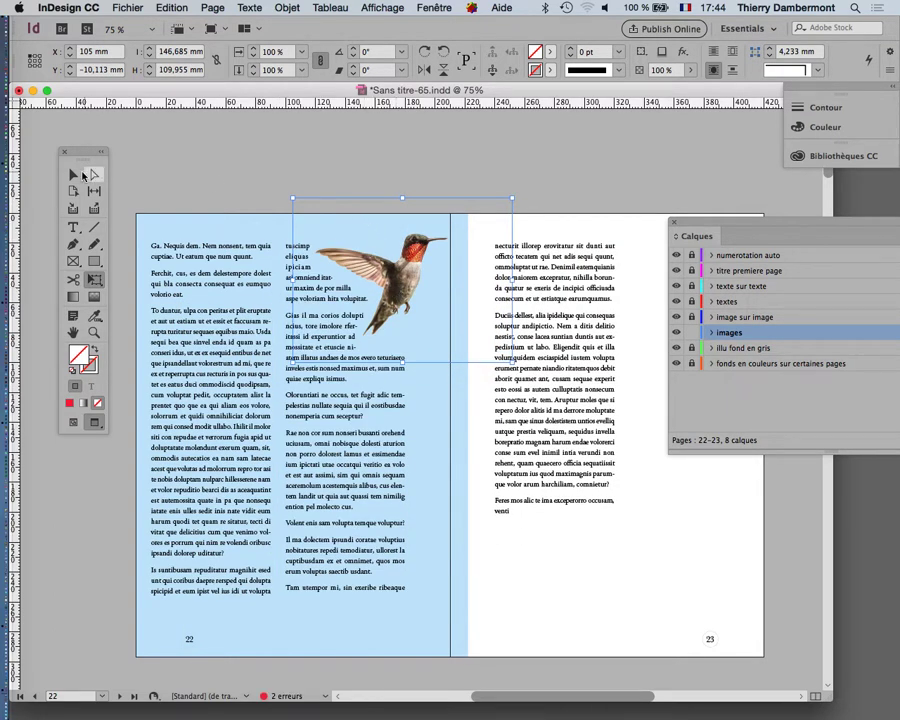
click(330, 160)
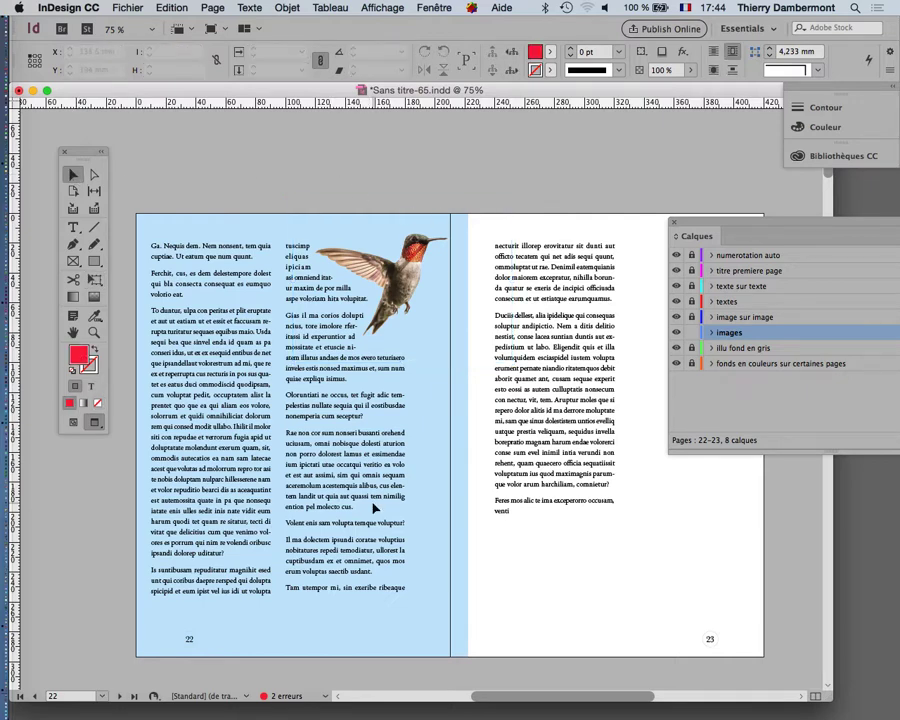
scroll(376, 508, up, 6)
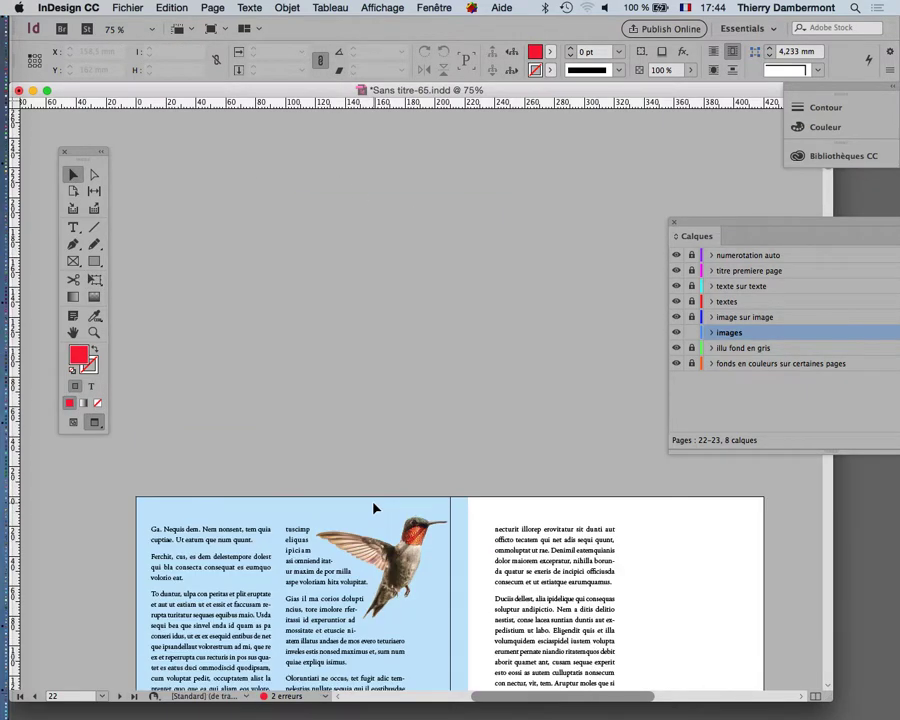